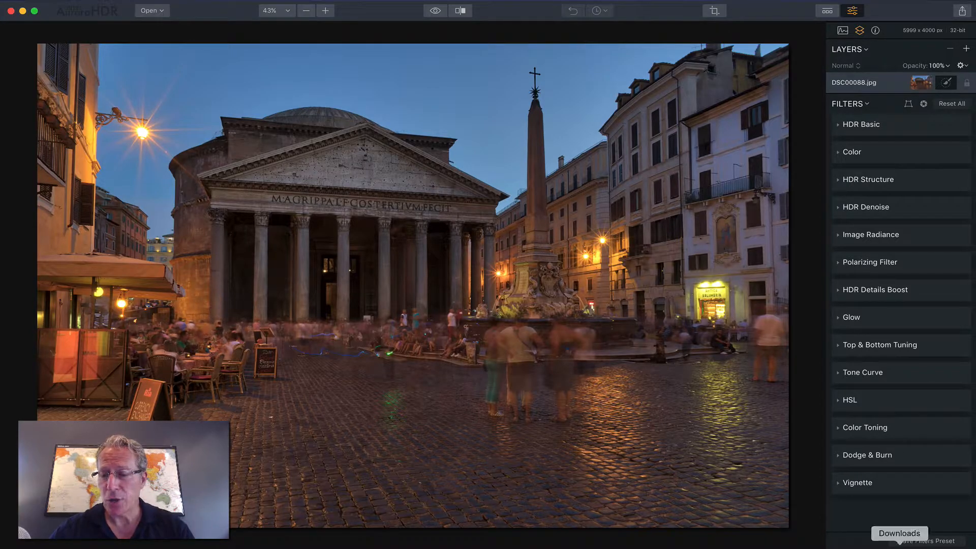
Step: Switch to the browser, open the Textures page of the Nomadic Pursuits site and examine the textures in the Urban Distress pack
{"action": "left_click", "coordinate": [900, 542]}
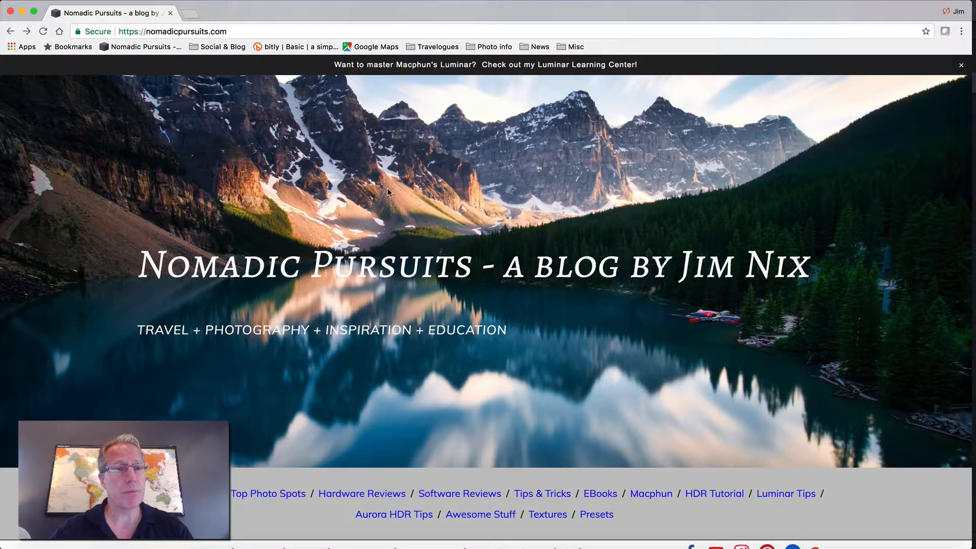
{"action": "scroll", "coordinate": [535, 322], "scroll_direction": "down", "scroll_amount": 2}
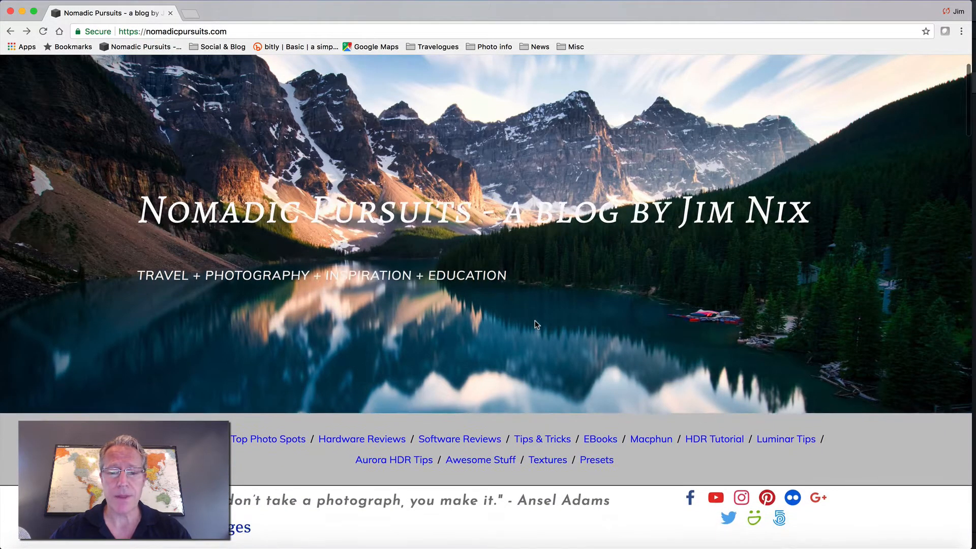
{"action": "left_click", "coordinate": [547, 461]}
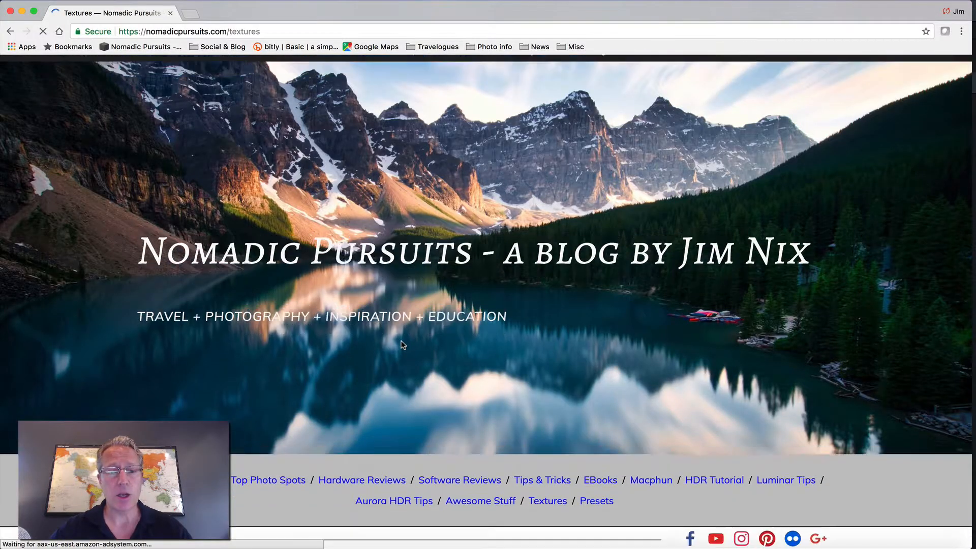
{"action": "scroll", "coordinate": [402, 343], "scroll_direction": "down", "scroll_amount": 8}
{"action": "scroll", "coordinate": [402, 345], "scroll_direction": "down", "scroll_amount": 5}
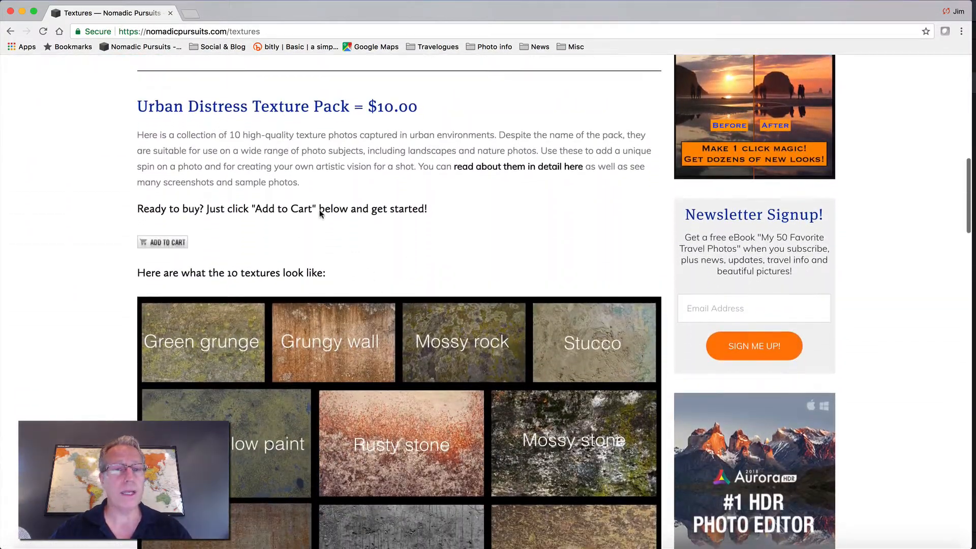
{"action": "scroll", "coordinate": [284, 229], "scroll_direction": "down", "scroll_amount": 4}
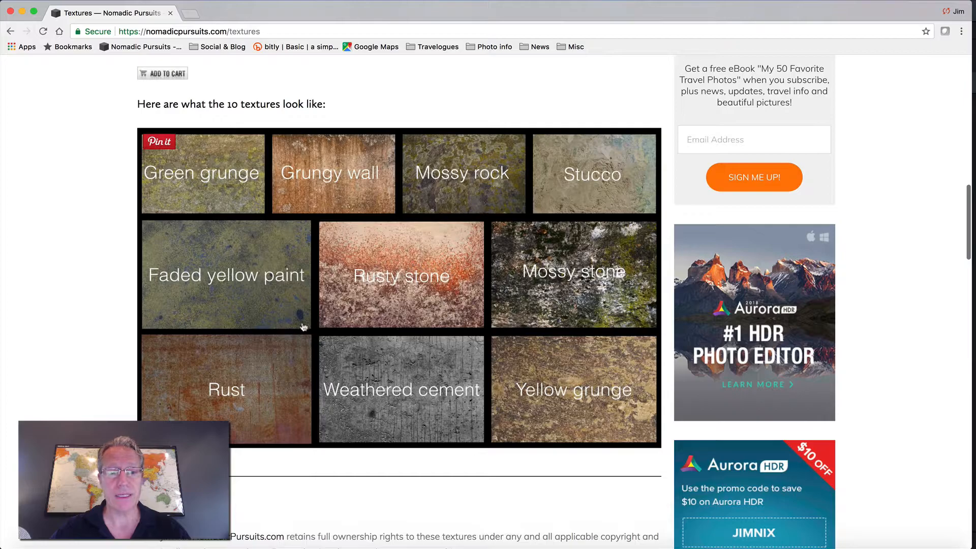
{"action": "scroll", "coordinate": [336, 270], "scroll_direction": "up", "scroll_amount": 2}
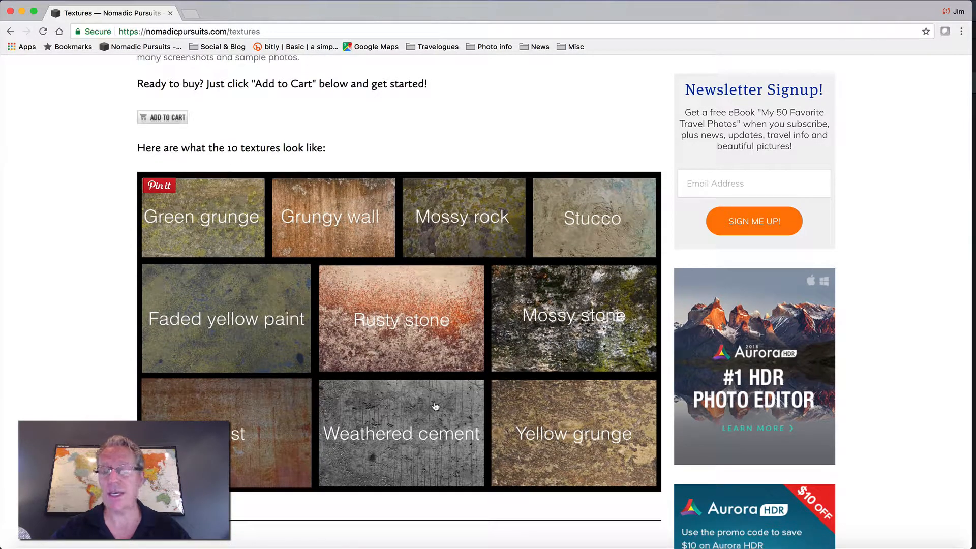
{"action": "scroll", "coordinate": [435, 405], "scroll_direction": "down", "scroll_amount": 2}
{"action": "scroll", "coordinate": [435, 406], "scroll_direction": "up", "scroll_amount": 6}
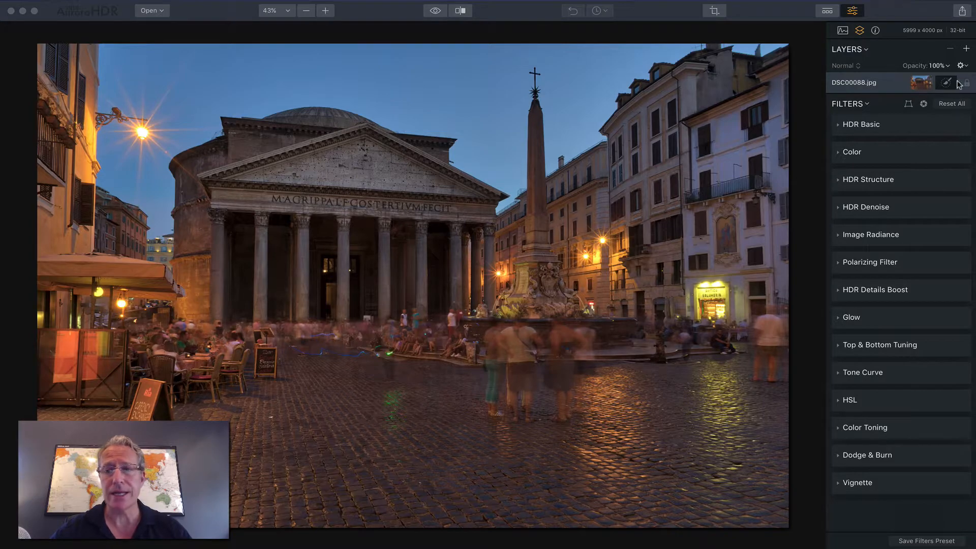
Step: Add the Grungywall image from the Texture pack 2 folder as a new layer and set its opacity to 20%
{"action": "left_click", "coordinate": [966, 50]}
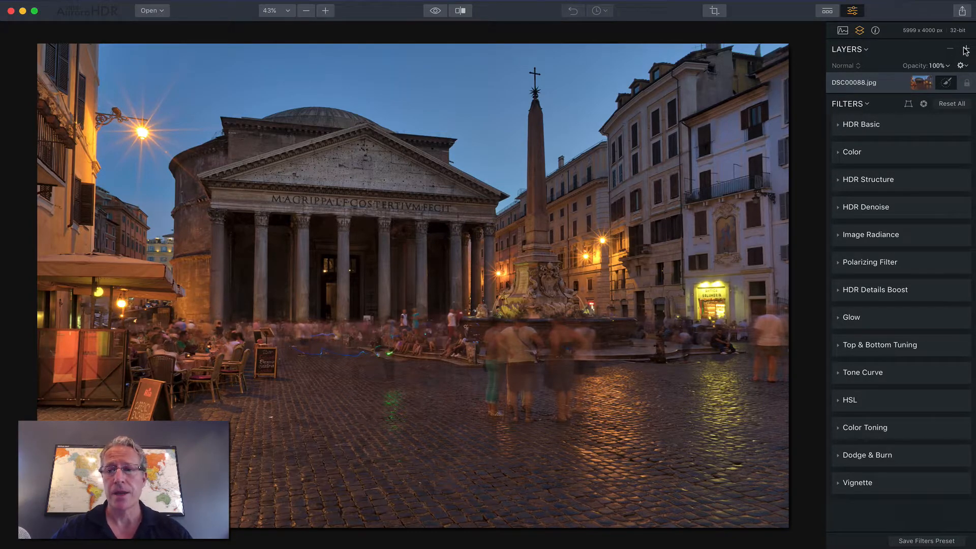
{"action": "left_click", "coordinate": [966, 51]}
{"action": "left_click", "coordinate": [915, 71]}
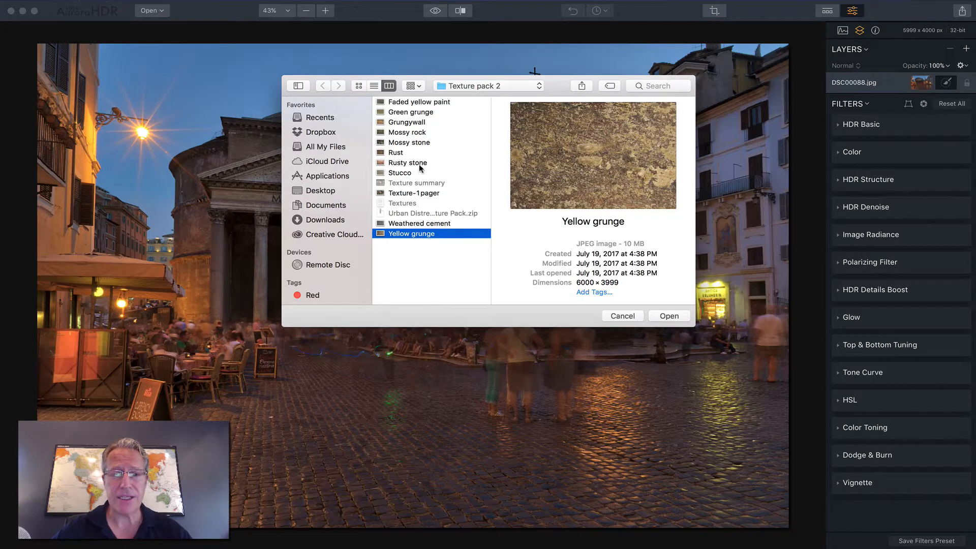
{"action": "left_click", "coordinate": [413, 123]}
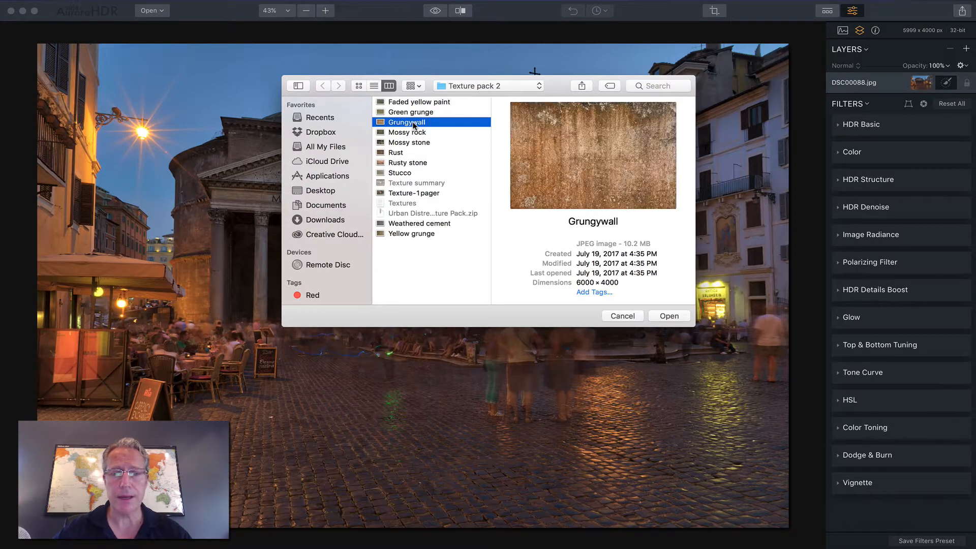
{"action": "left_click", "coordinate": [668, 316]}
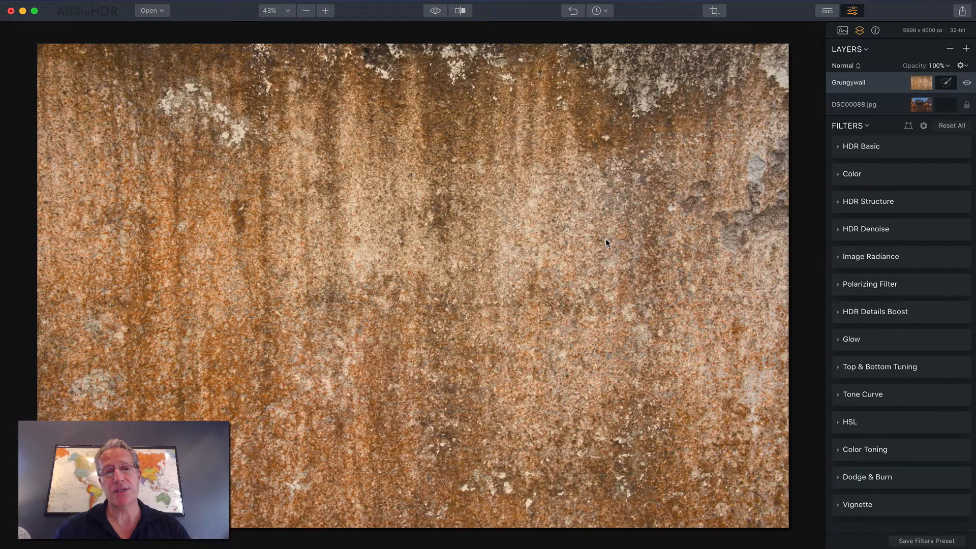
{"action": "left_click", "coordinate": [932, 64]}
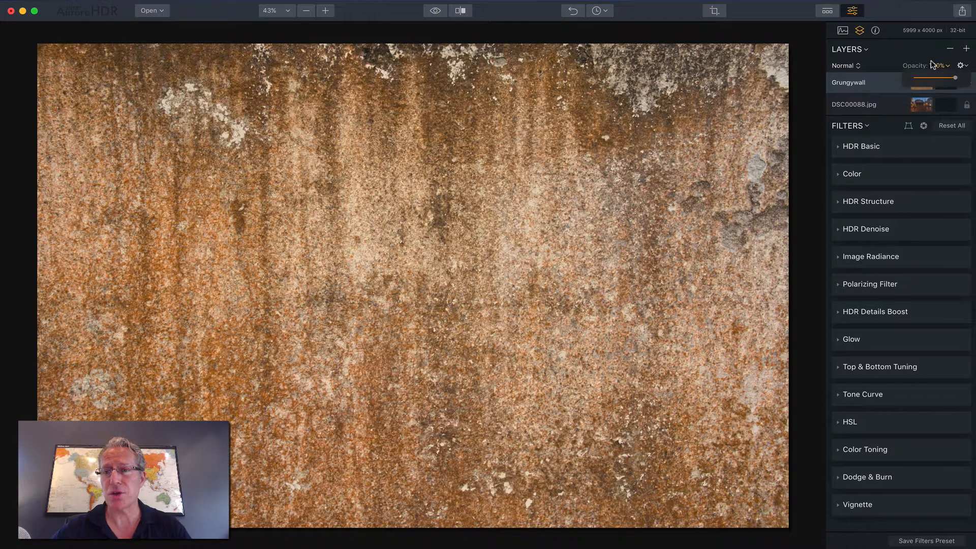
{"action": "left_click_drag", "start_coordinate": [956, 78], "coordinate": [918, 78]}
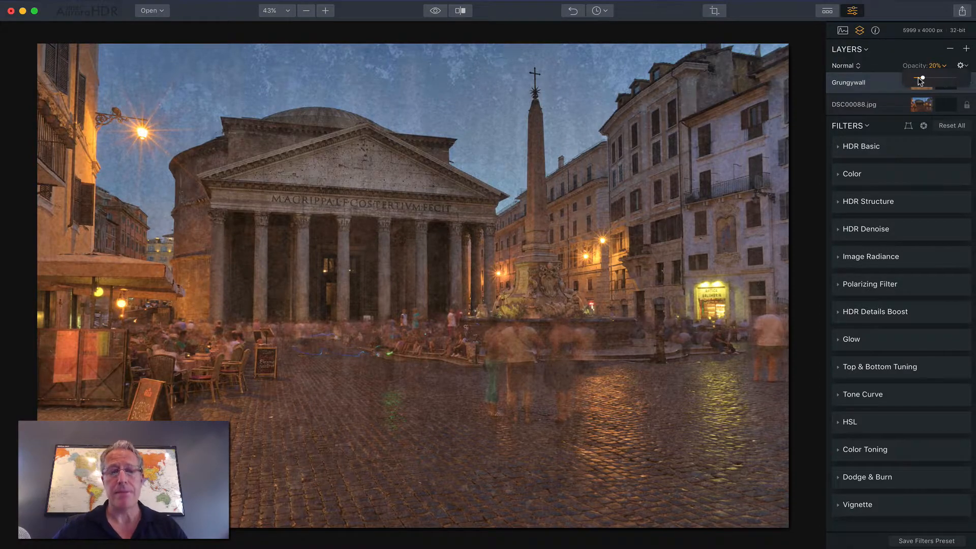
{"action": "left_click", "coordinate": [921, 57]}
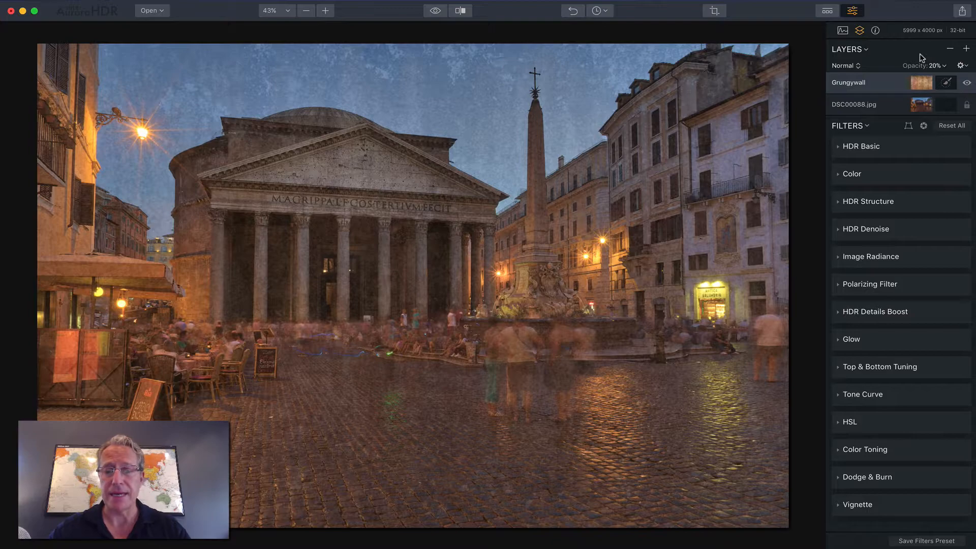
Step: Try the Darken, Color Burn and Overlay blend modes on the Grungywall layer
{"action": "left_click", "coordinate": [844, 66]}
{"action": "left_click", "coordinate": [844, 66]}
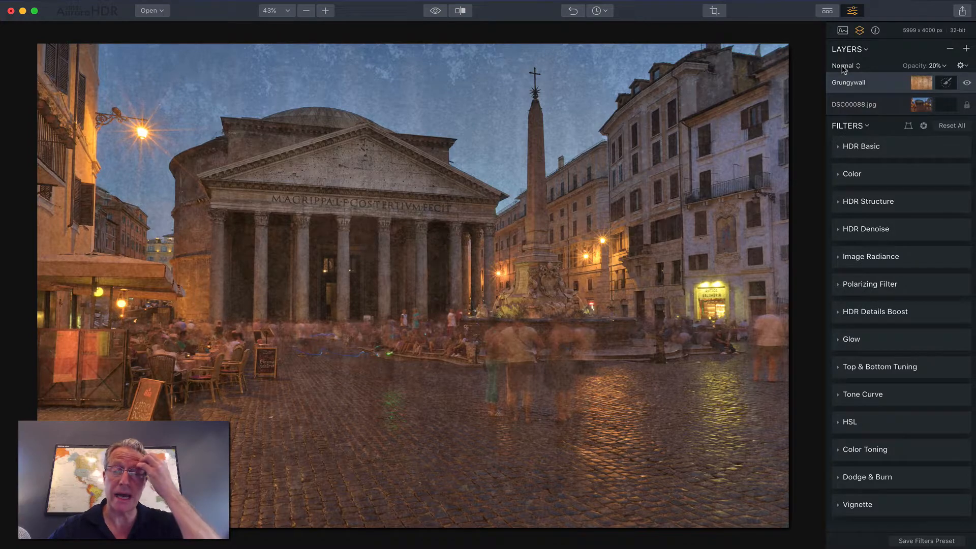
{"action": "left_click", "coordinate": [842, 65]}
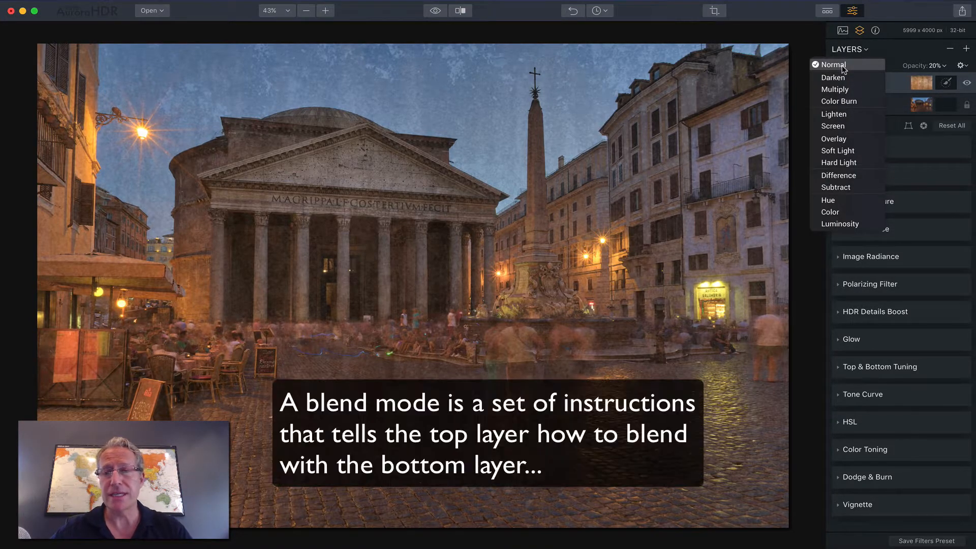
{"action": "left_click", "coordinate": [843, 76]}
{"action": "left_click", "coordinate": [843, 67]}
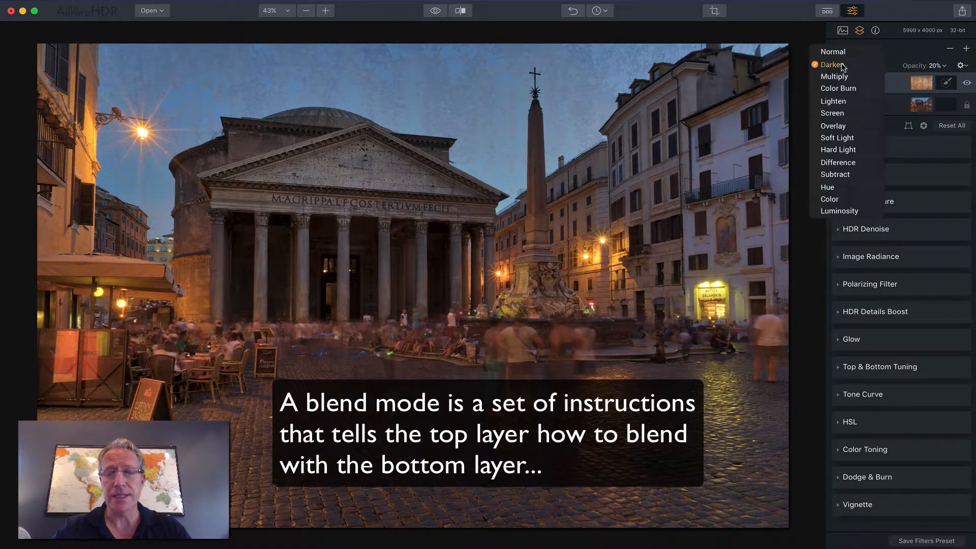
{"action": "left_click", "coordinate": [842, 89]}
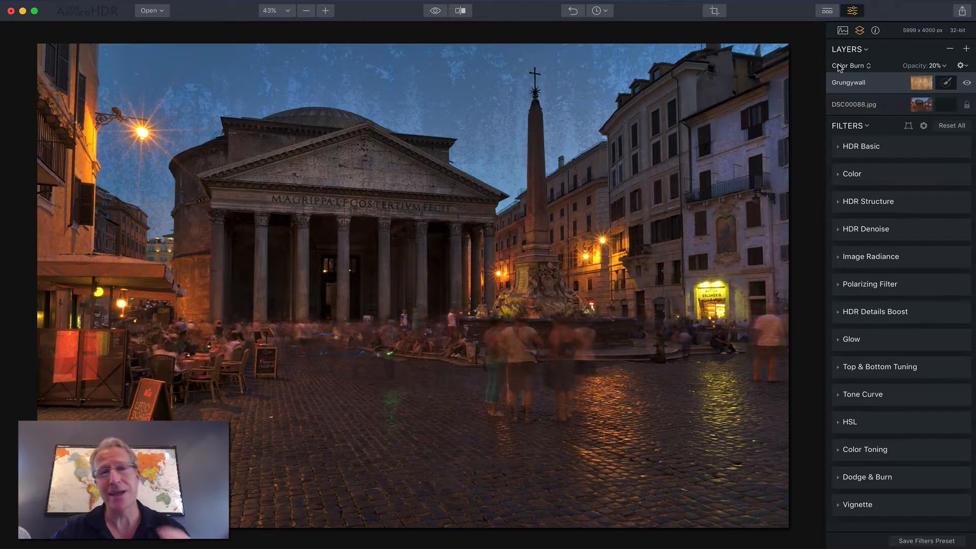
{"action": "left_click", "coordinate": [840, 68]}
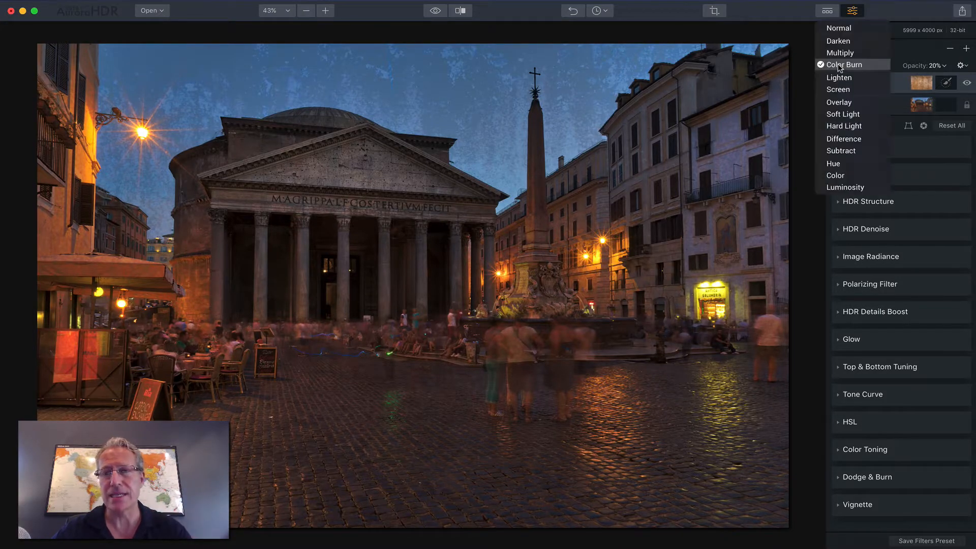
{"action": "left_click", "coordinate": [842, 101]}
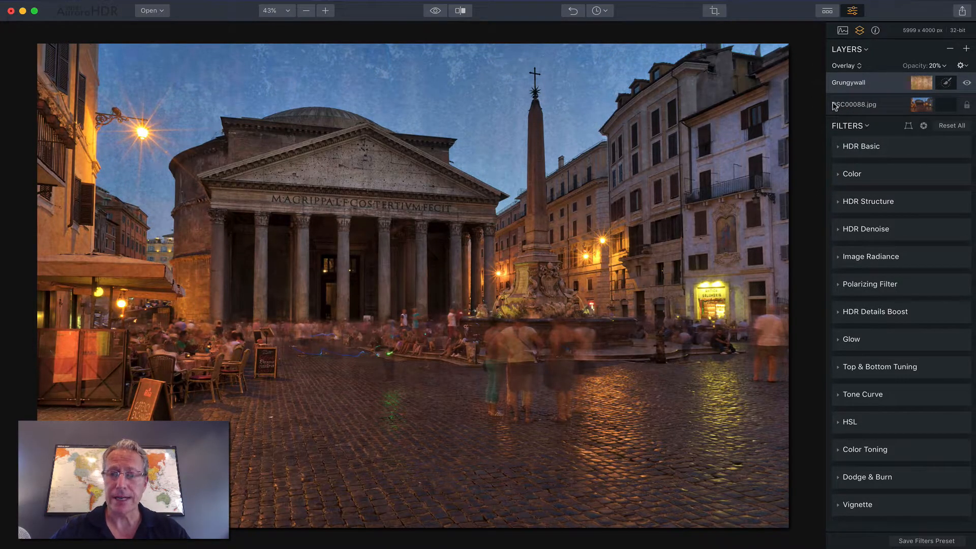
Step: Try the Subtract, Color and Luminosity blend modes on the Grungywall layer
{"action": "left_click", "coordinate": [844, 66]}
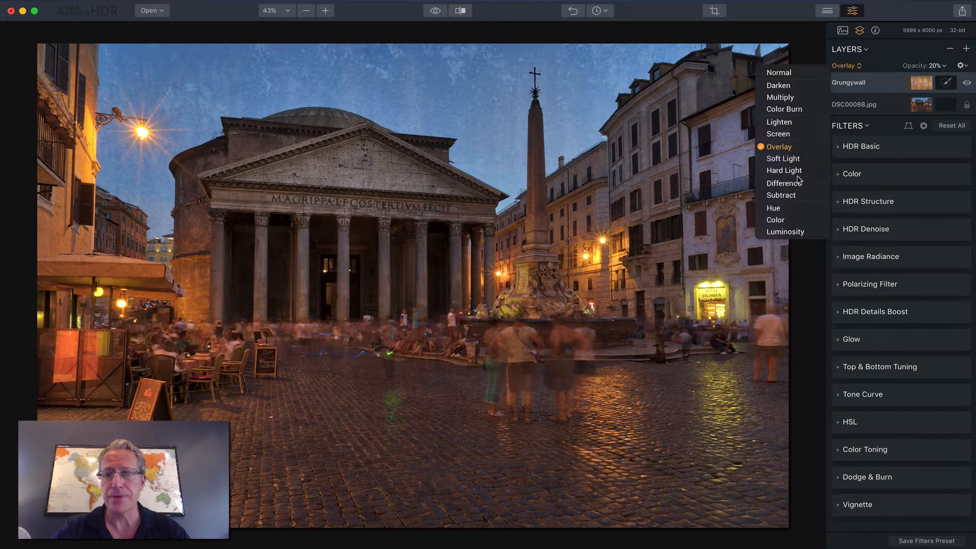
{"action": "left_click", "coordinate": [783, 195]}
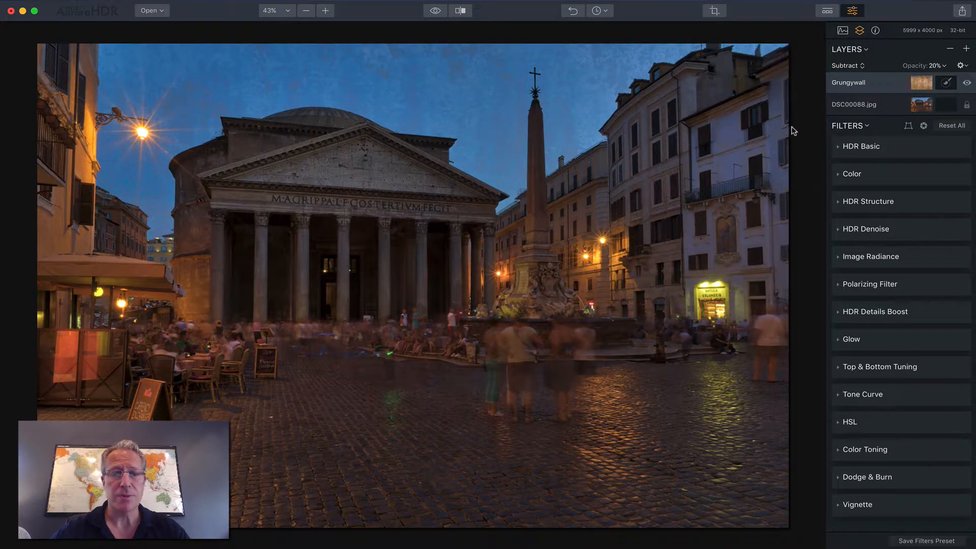
{"action": "left_click", "coordinate": [834, 65]}
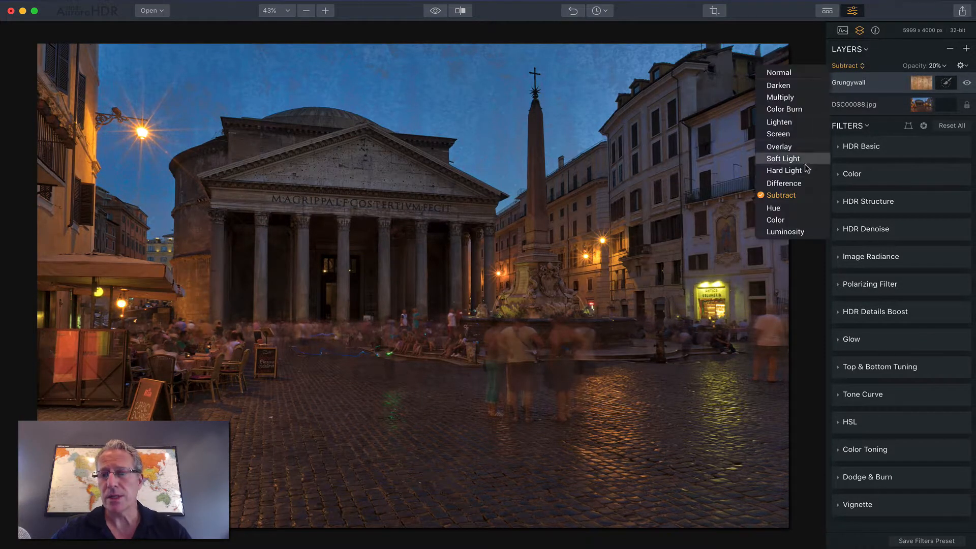
{"action": "left_click", "coordinate": [791, 218]}
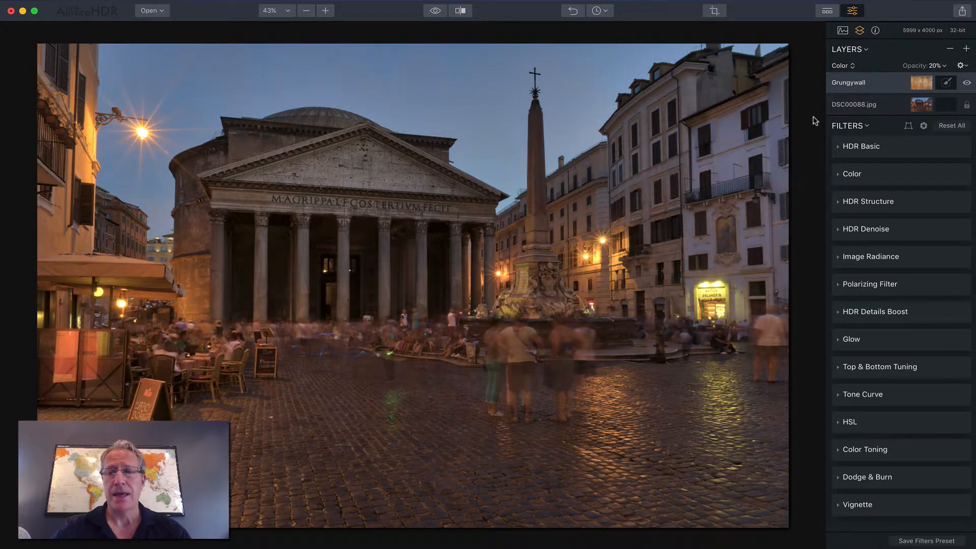
{"action": "left_click", "coordinate": [841, 66]}
{"action": "left_click", "coordinate": [785, 232]}
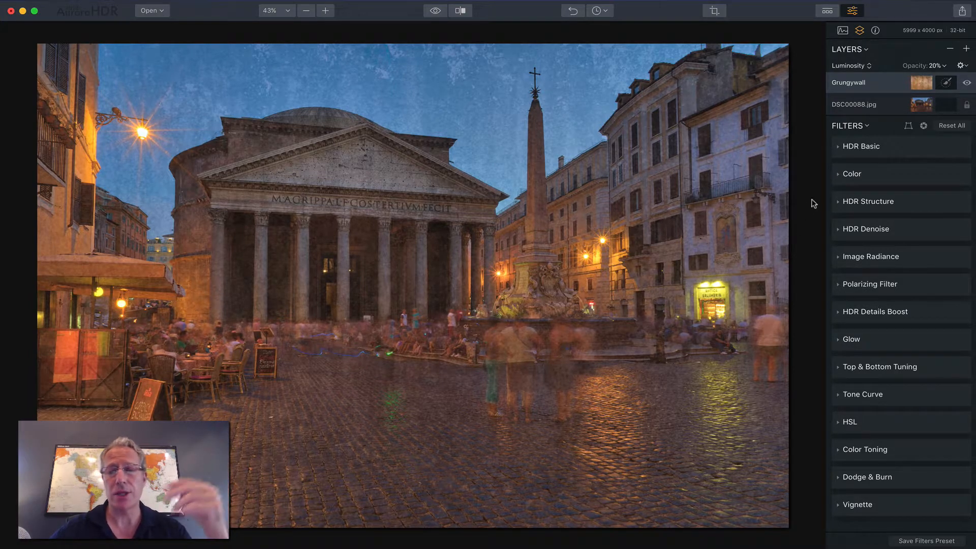
Step: Set the Grungywall layer's blend mode to Overlay and its opacity to 45%
{"action": "left_click", "coordinate": [849, 65]}
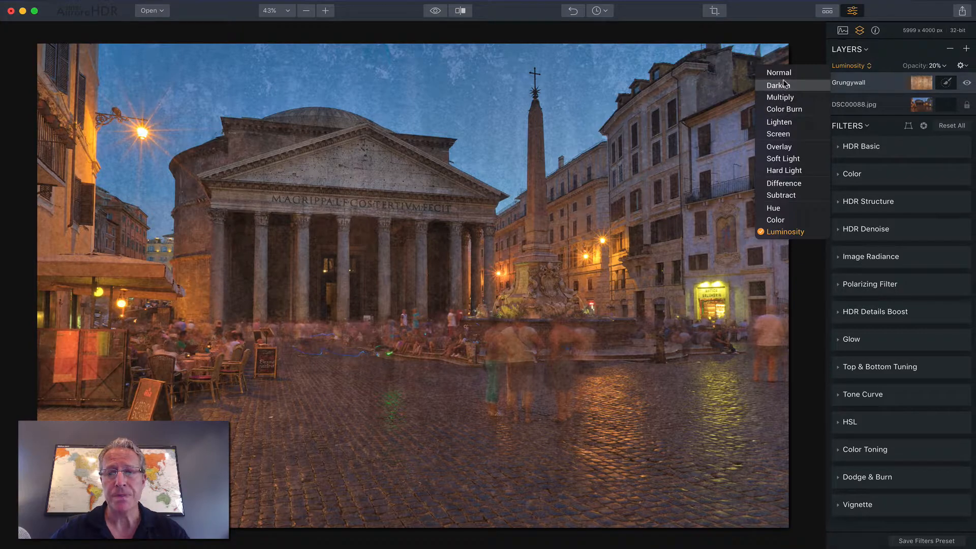
{"action": "left_click", "coordinate": [783, 146]}
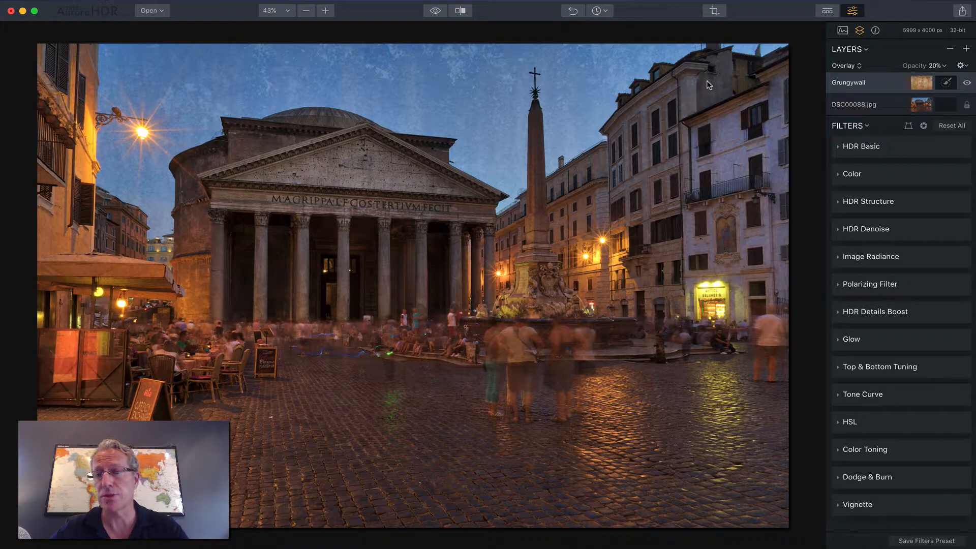
{"action": "left_click", "coordinate": [935, 66]}
{"action": "left_click_drag", "start_coordinate": [922, 79], "coordinate": [928, 79]}
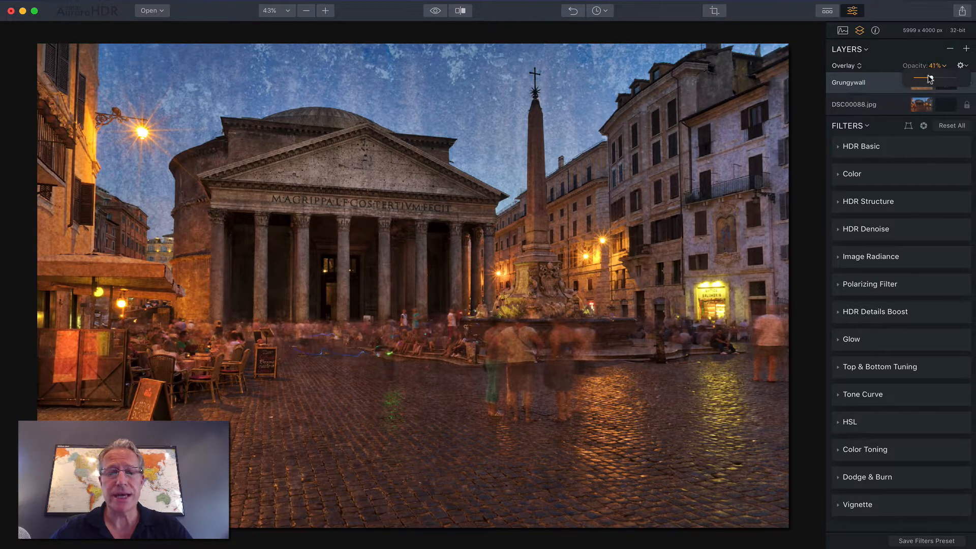
{"action": "left_click_drag", "start_coordinate": [930, 79], "coordinate": [933, 79]}
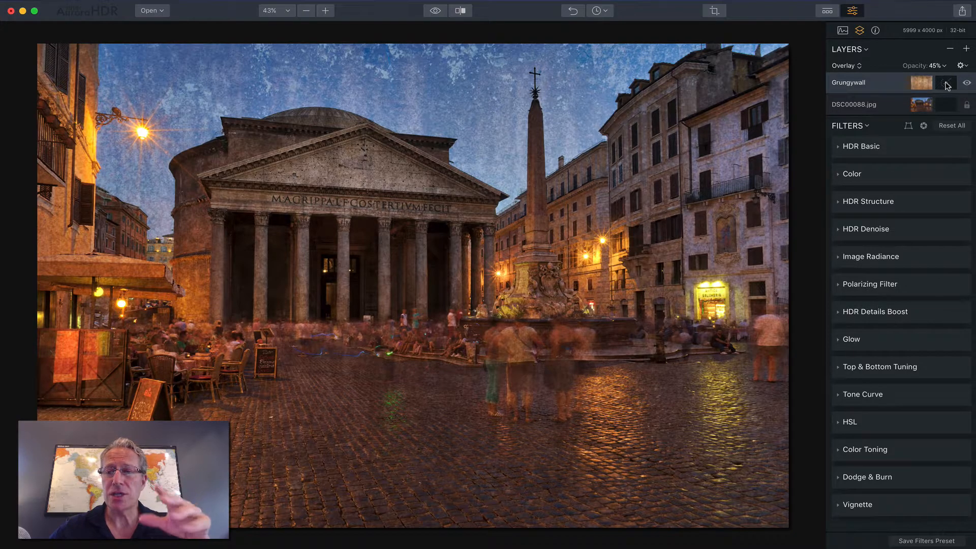
Step: Erase the Grungywall texture from the cobblestones with a size 136 mask brush at 35% opacity, and check the mask overlay
{"action": "left_click", "coordinate": [946, 84]}
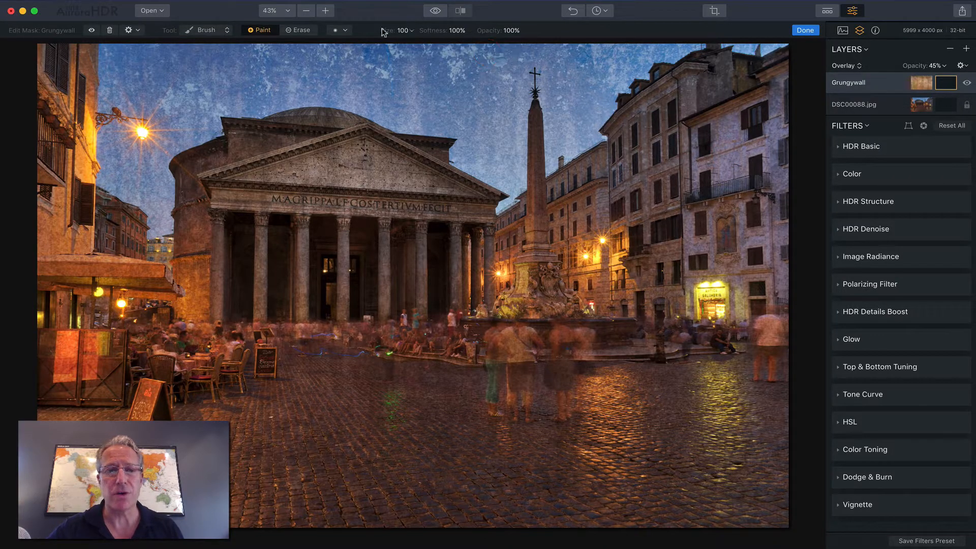
{"action": "left_click", "coordinate": [299, 30]}
{"action": "mouse_move", "coordinate": [481, 31]}
{"action": "left_mouse_down"}
{"action": "mouse_move", "coordinate": [493, 31]}
{"action": "mouse_move", "coordinate": [458, 30]}
{"action": "left_mouse_up"}
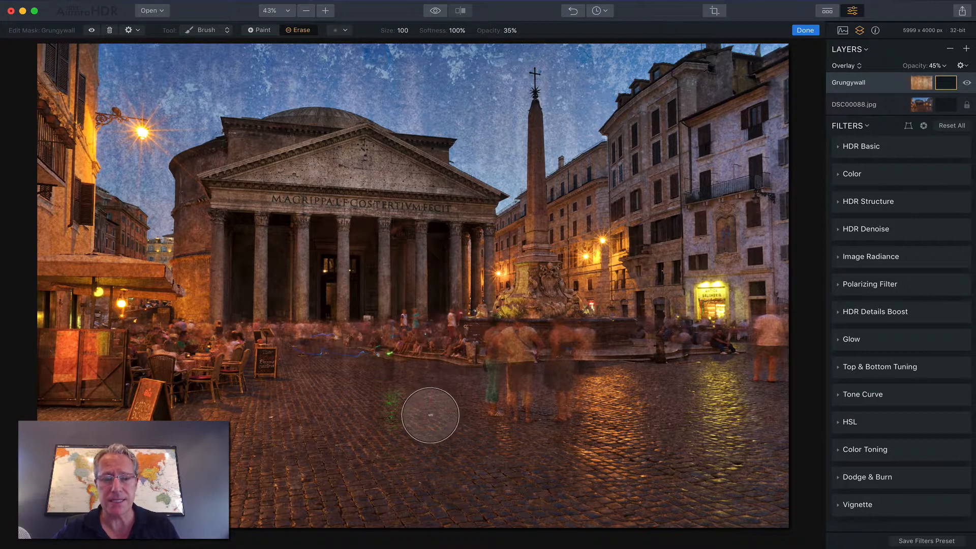
{"action": "key", "text": "bracketright"}
{"action": "key", "text": "bracketright"}
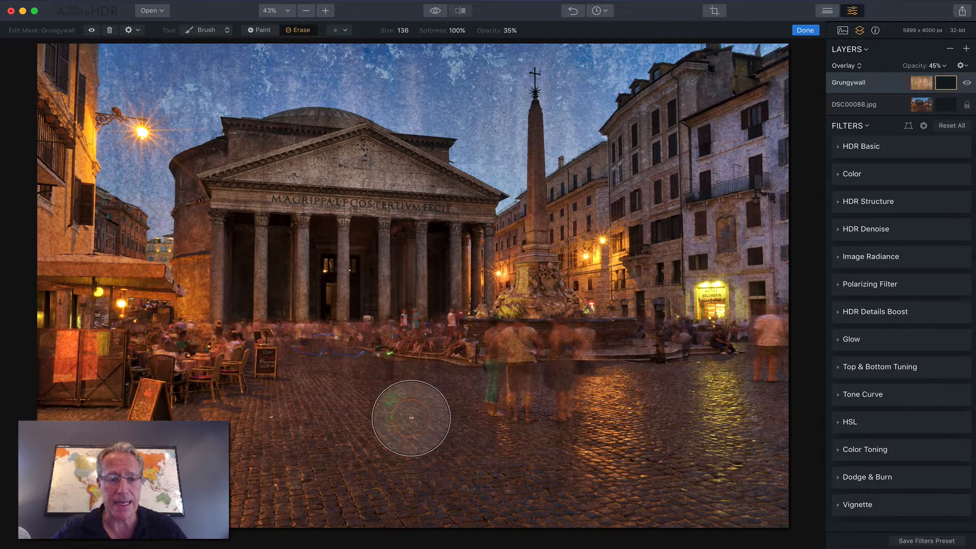
{"action": "mouse_move", "coordinate": [456, 416]}
{"action": "left_mouse_down"}
{"action": "mouse_move", "coordinate": [362, 411]}
{"action": "mouse_move", "coordinate": [621, 413]}
{"action": "mouse_move", "coordinate": [506, 434]}
{"action": "mouse_move", "coordinate": [791, 397]}
{"action": "mouse_move", "coordinate": [614, 410]}
{"action": "mouse_move", "coordinate": [743, 410]}
{"action": "mouse_move", "coordinate": [702, 474]}
{"action": "mouse_move", "coordinate": [716, 488]}
{"action": "mouse_move", "coordinate": [614, 503]}
{"action": "mouse_move", "coordinate": [335, 463]}
{"action": "mouse_move", "coordinate": [316, 397]}
{"action": "mouse_move", "coordinate": [305, 422]}
{"action": "mouse_move", "coordinate": [243, 448]}
{"action": "mouse_move", "coordinate": [236, 470]}
{"action": "mouse_move", "coordinate": [306, 489]}
{"action": "left_mouse_up"}
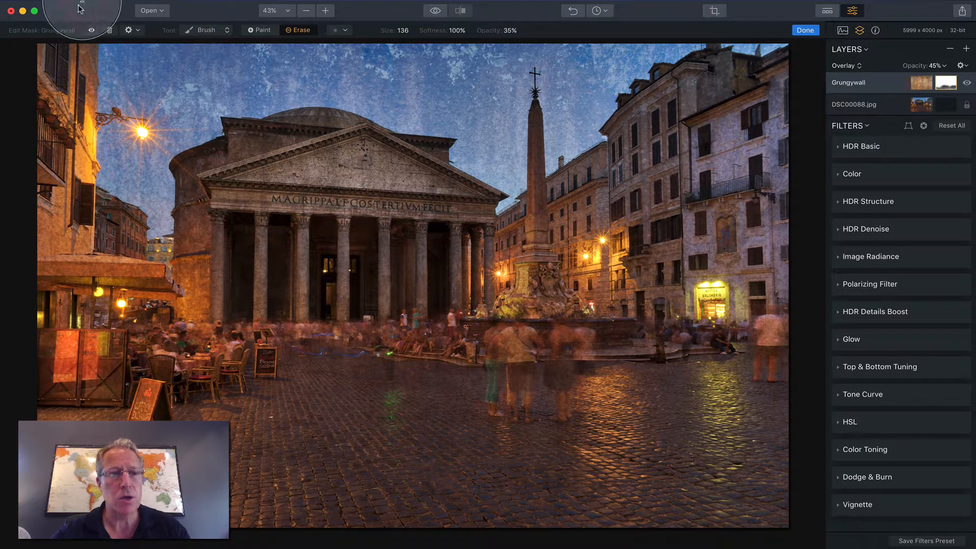
{"action": "left_click", "coordinate": [87, 29]}
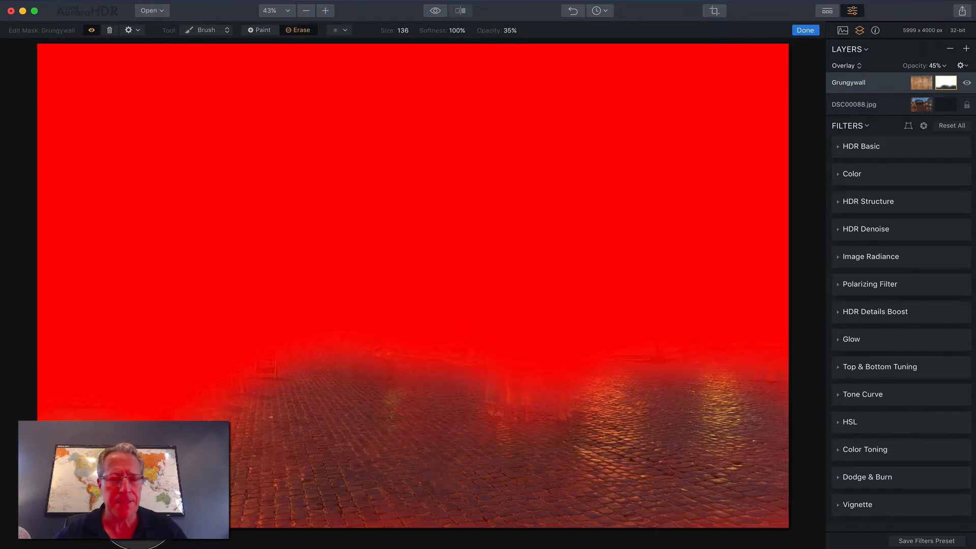
{"action": "left_click", "coordinate": [93, 30]}
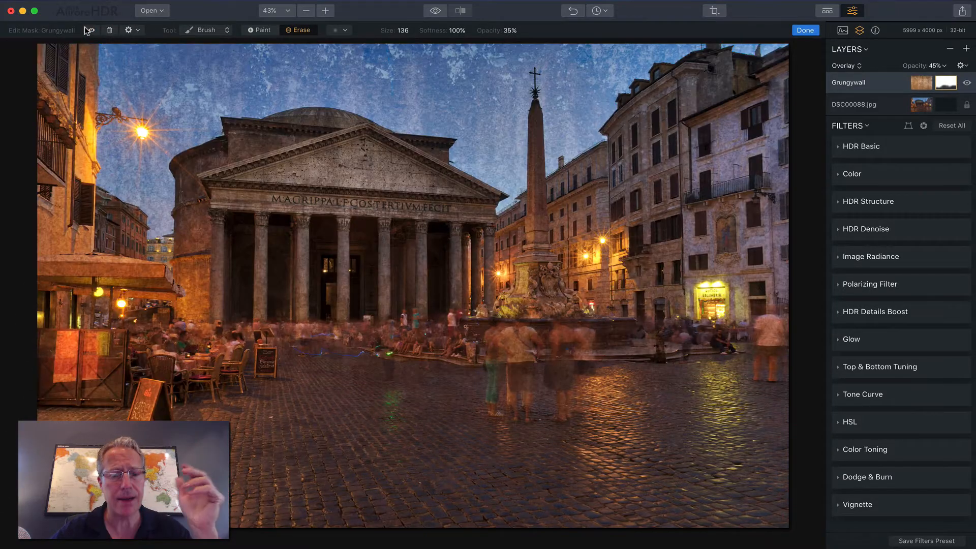
Step: Finish editing the Grungywall layer's mask
{"action": "left_click", "coordinate": [806, 30]}
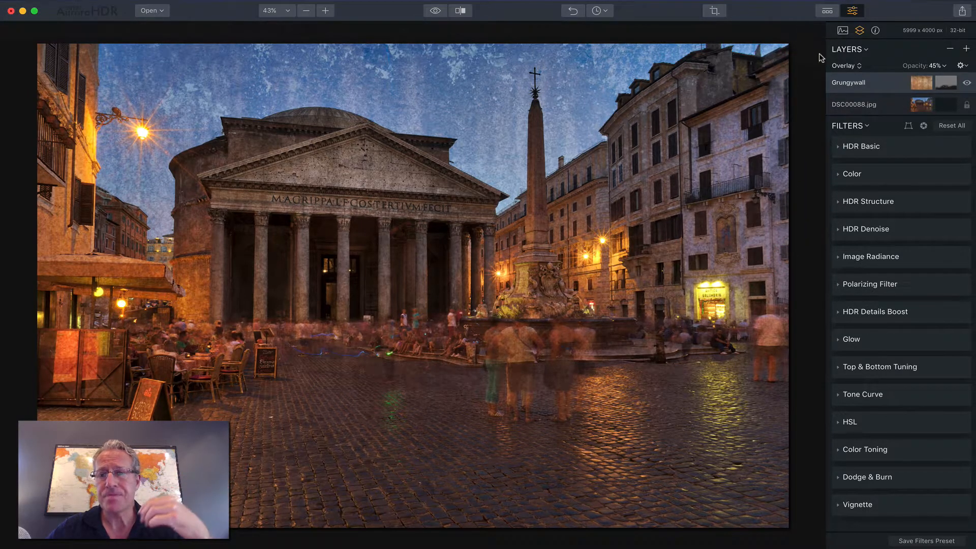
Step: Try the Color Burn and Multiply blend modes on the masked Grungywall layer
{"action": "left_click", "coordinate": [851, 70]}
{"action": "left_click", "coordinate": [797, 112]}
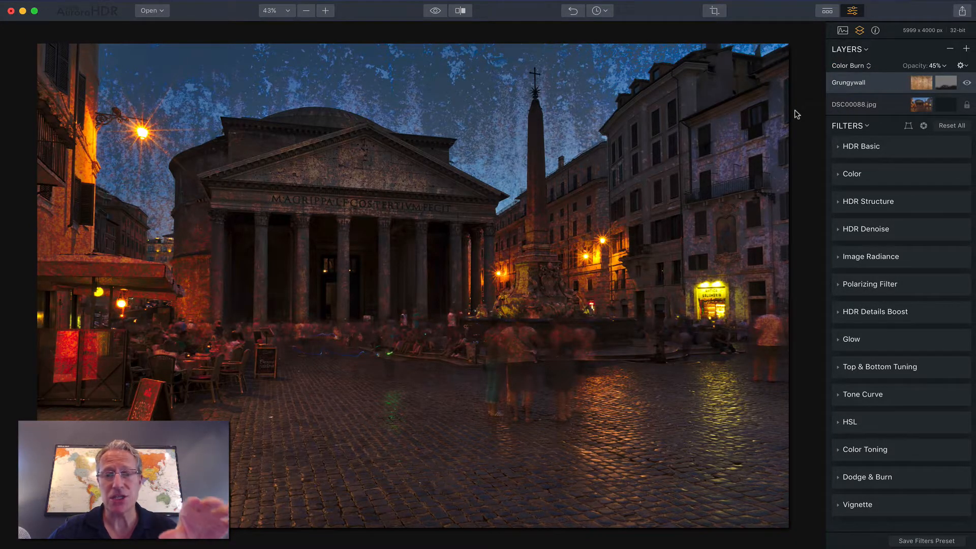
{"action": "left_click", "coordinate": [847, 66]}
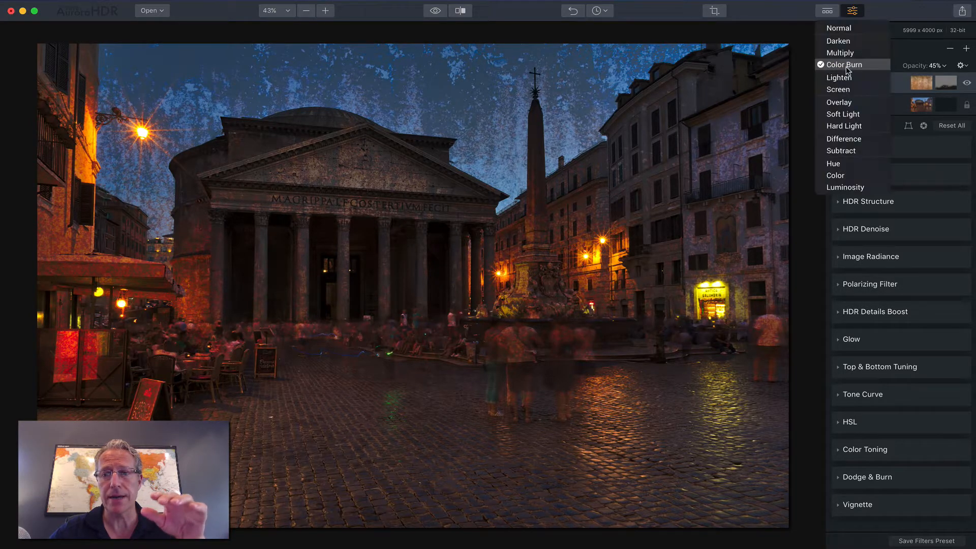
{"action": "left_click", "coordinate": [842, 53]}
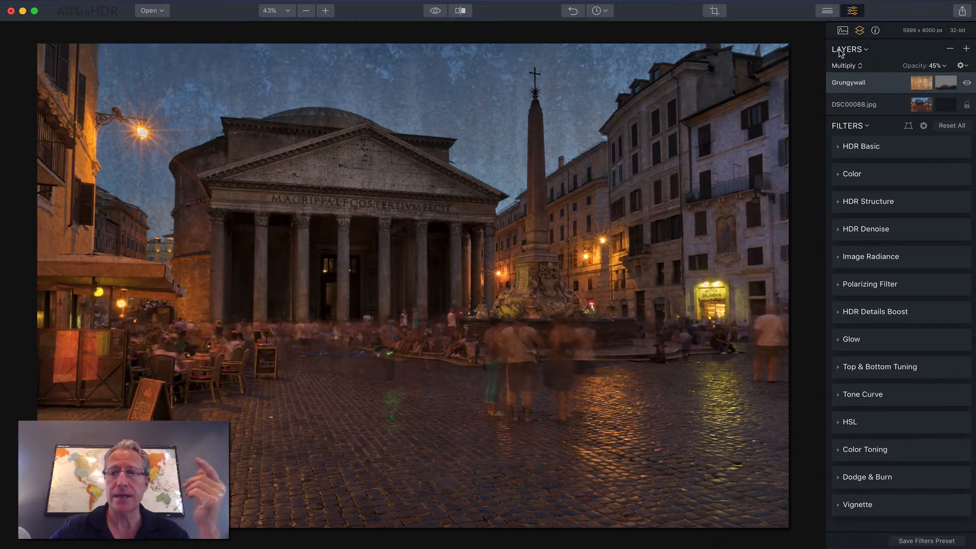
{"action": "left_click", "coordinate": [842, 50]}
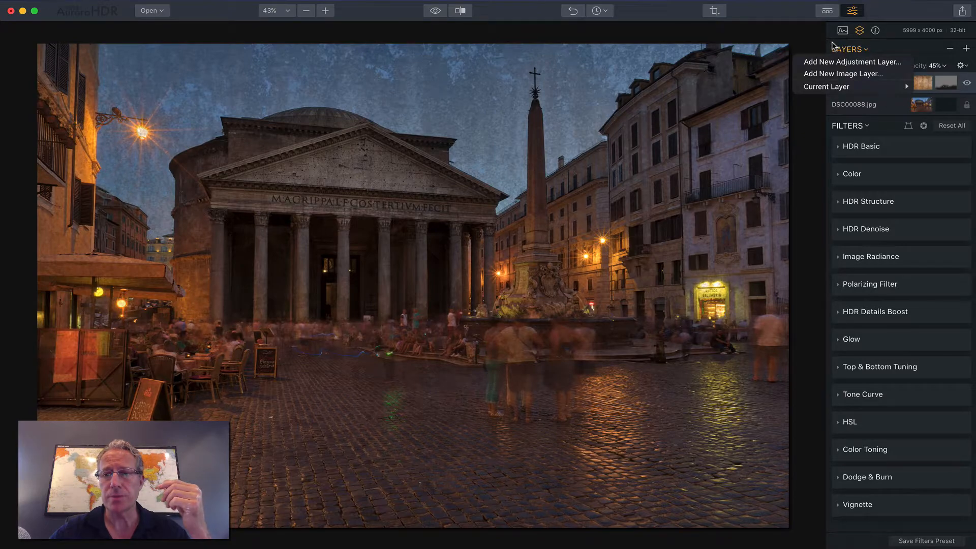
{"action": "left_click", "coordinate": [834, 49]}
Step: Try the Hard Light, Subtract and Color blend modes on the Grungywall layer
{"action": "left_click", "coordinate": [841, 66]}
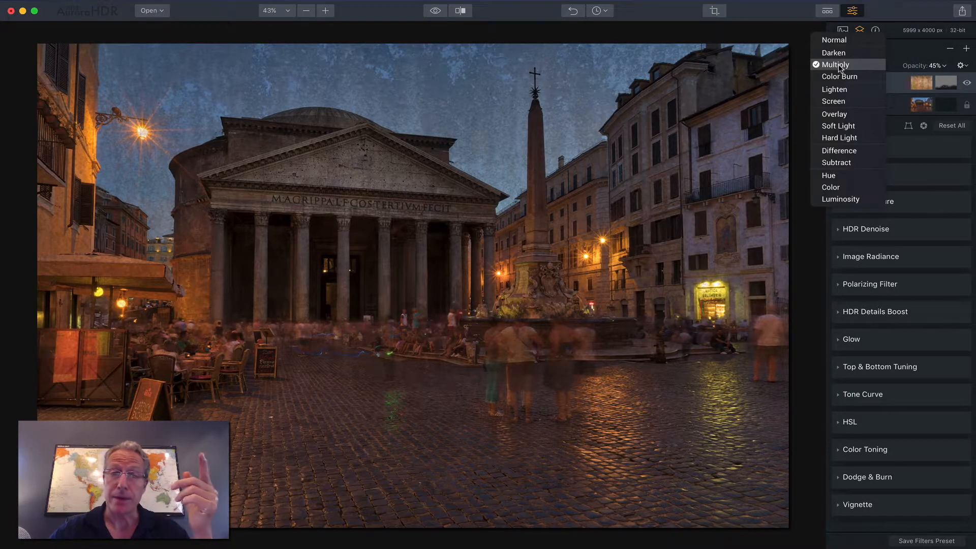
{"action": "left_click", "coordinate": [834, 138]}
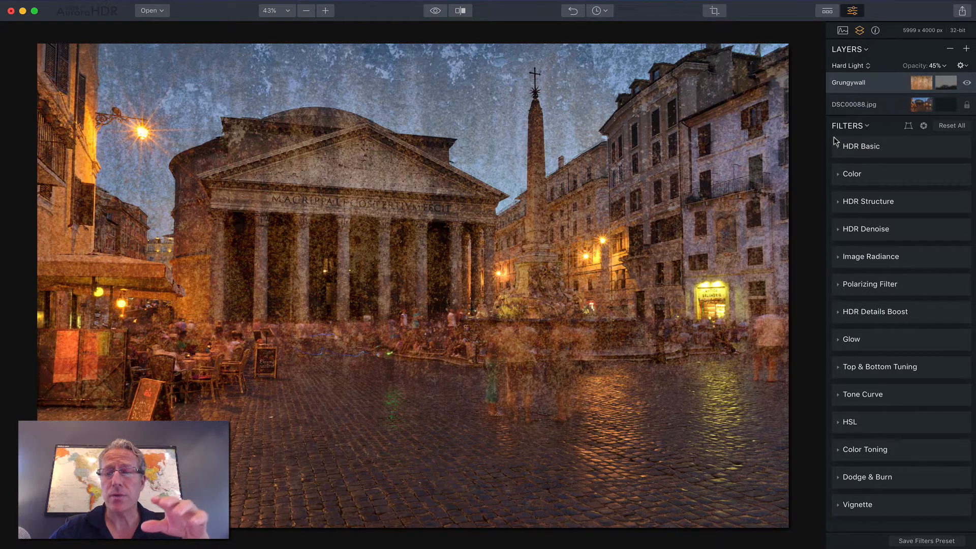
{"action": "left_click", "coordinate": [848, 65]}
{"action": "left_click", "coordinate": [781, 195]}
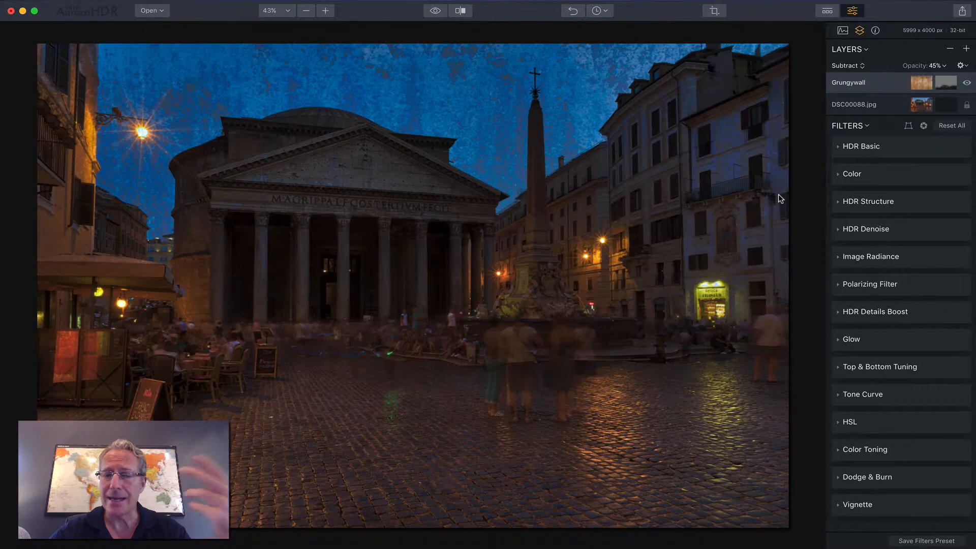
{"action": "left_click", "coordinate": [840, 66]}
{"action": "left_click", "coordinate": [786, 220]}
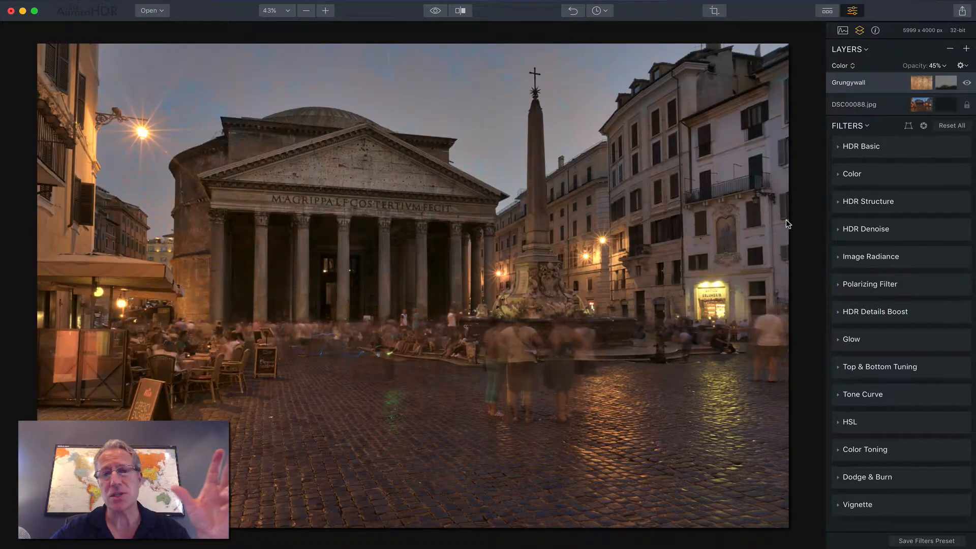
Step: Try the Luminosity blend mode on the Grungywall layer and return it to Overlay
{"action": "left_click", "coordinate": [840, 65]}
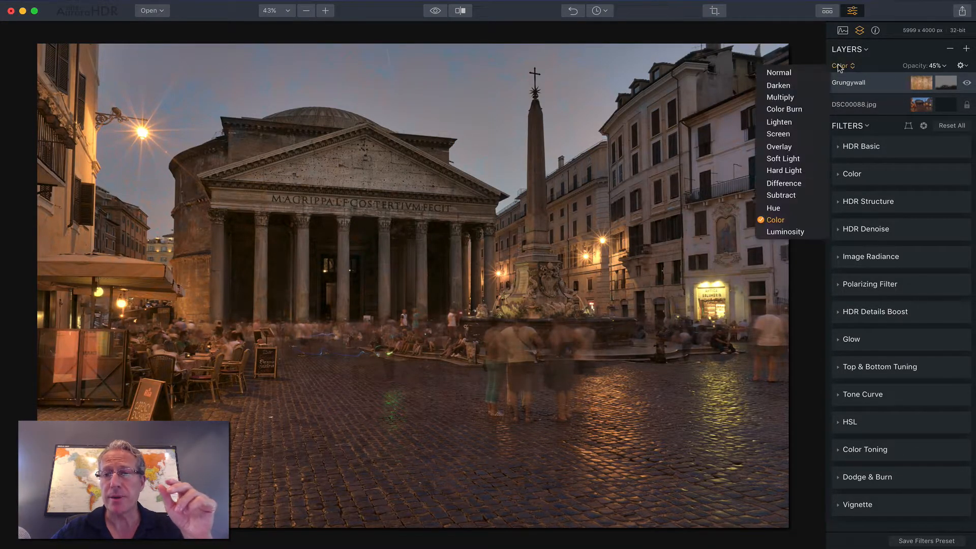
{"action": "left_click", "coordinate": [774, 232]}
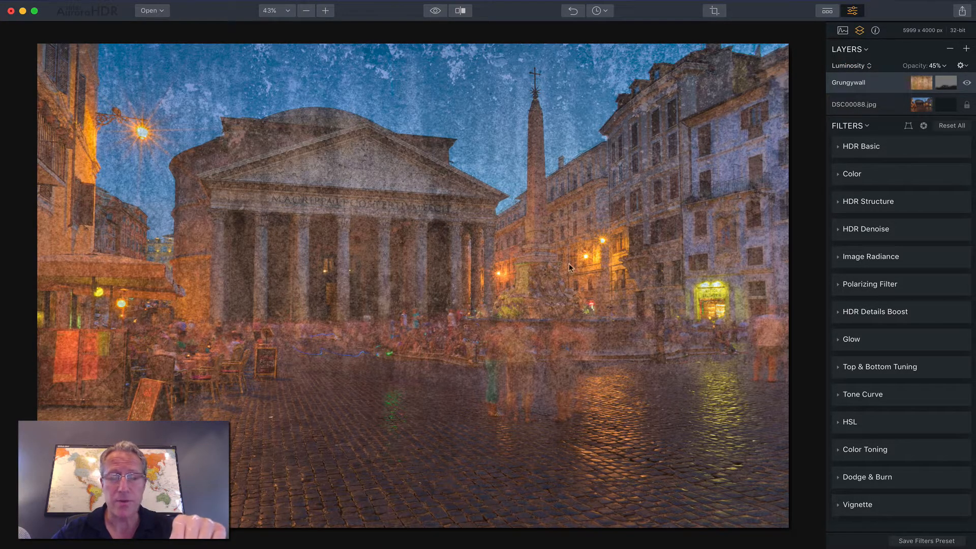
{"action": "left_click", "coordinate": [841, 65]}
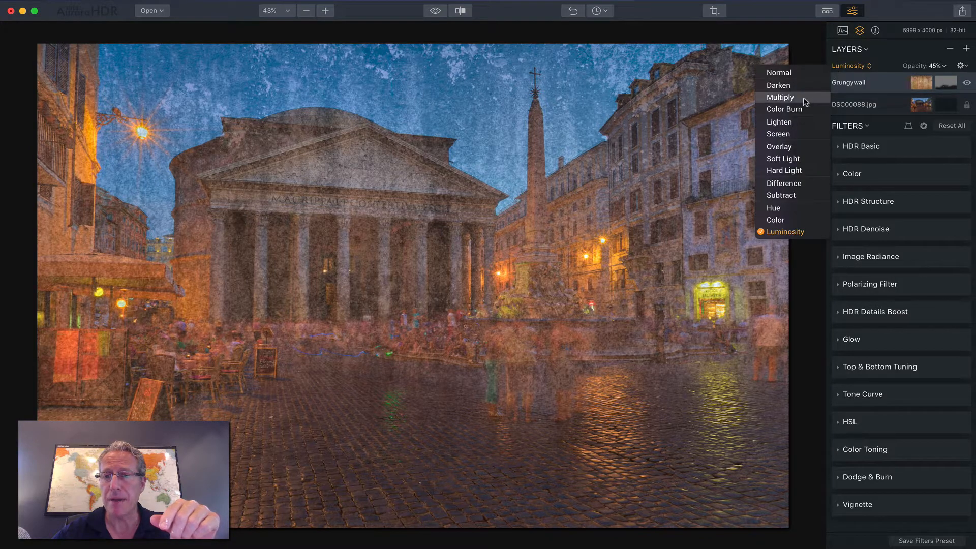
{"action": "left_click", "coordinate": [786, 146]}
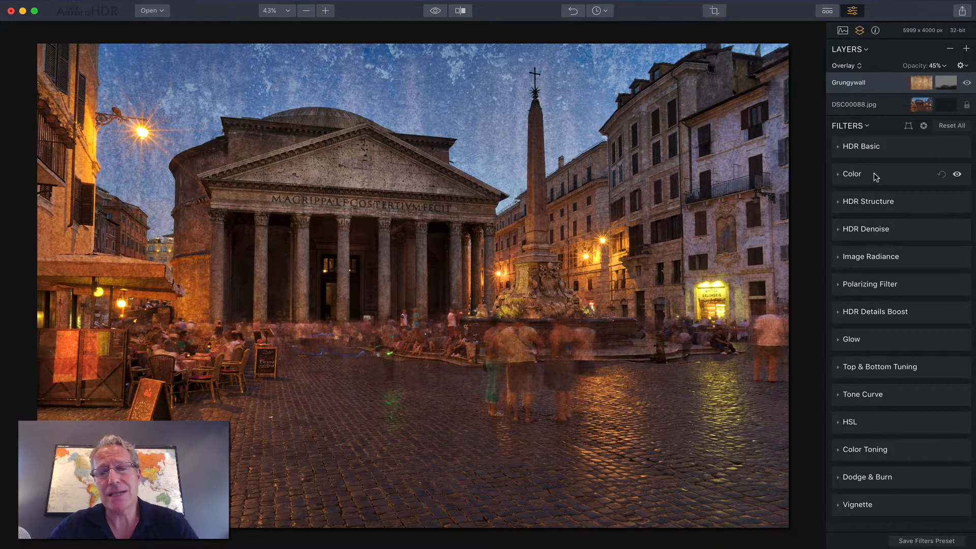
Step: Add a new adjustment layer above Grungywall and apply the "Where the Wifi is Weak" preset to it
{"action": "left_click", "coordinate": [965, 49]}
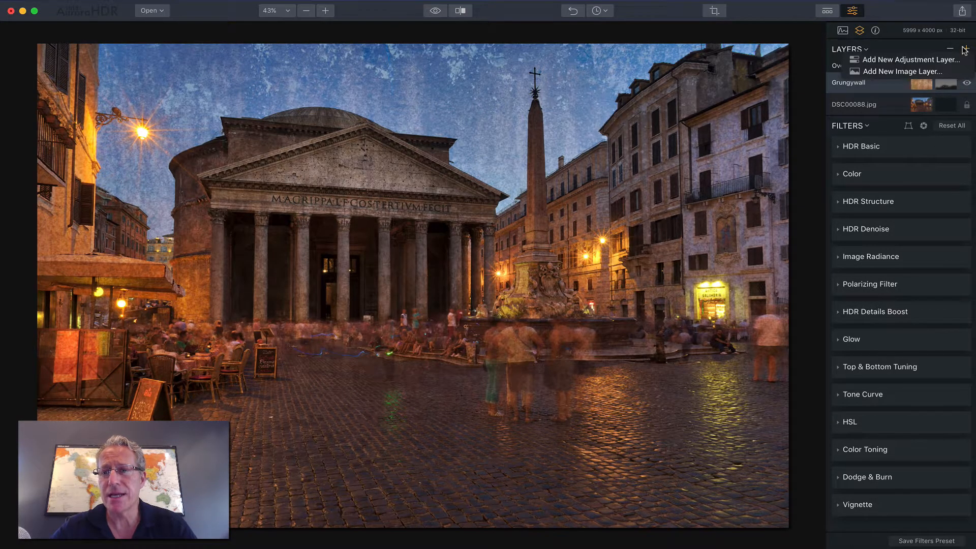
{"action": "left_click", "coordinate": [936, 59]}
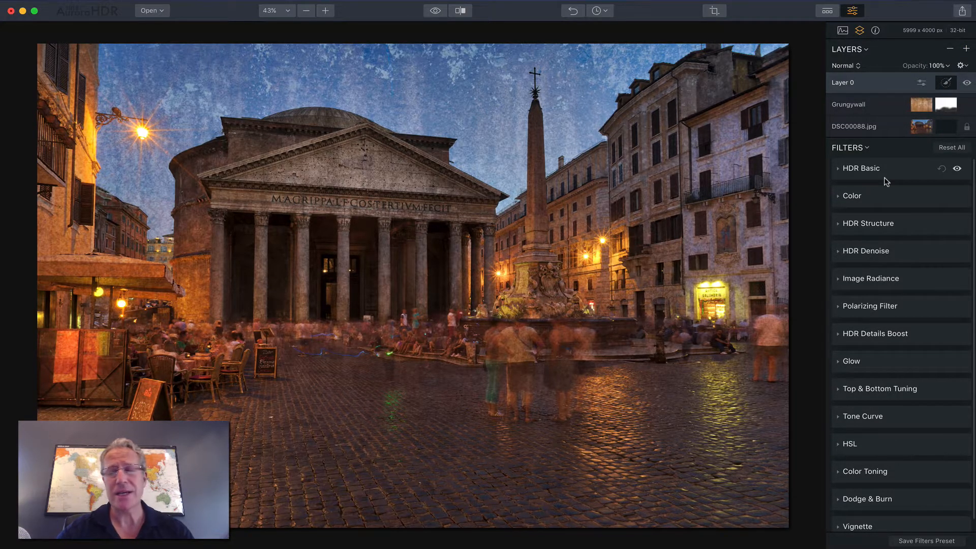
{"action": "left_click", "coordinate": [827, 12]}
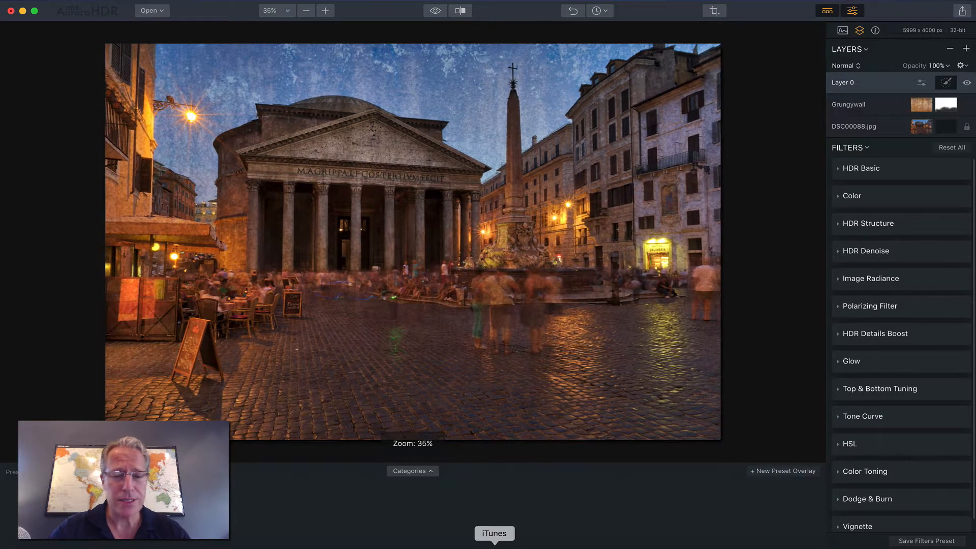
{"action": "scroll", "coordinate": [544, 504], "scroll_direction": "right", "scroll_amount": 10}
{"action": "scroll", "coordinate": [757, 517], "scroll_direction": "right", "scroll_amount": 6}
{"action": "left_click", "coordinate": [756, 516]}
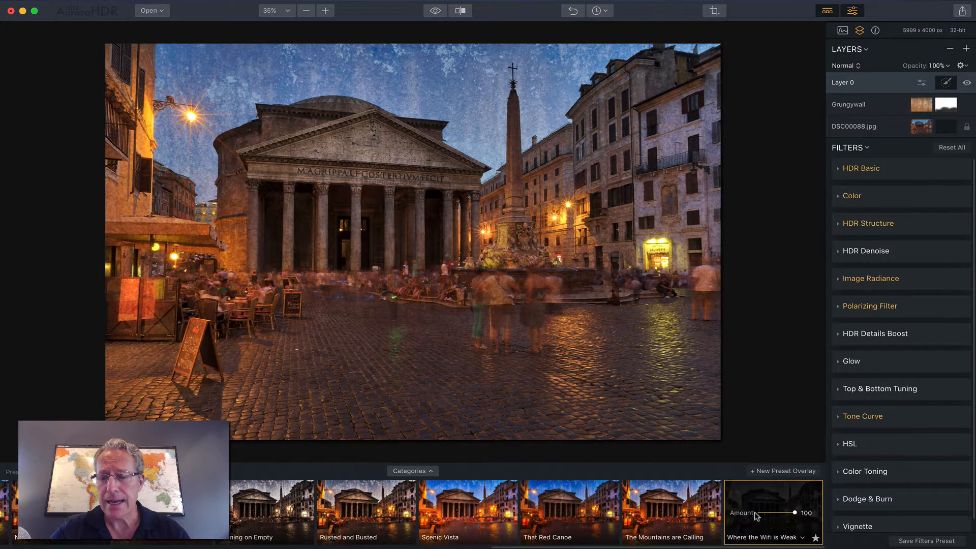
{"action": "left_click", "coordinate": [827, 11]}
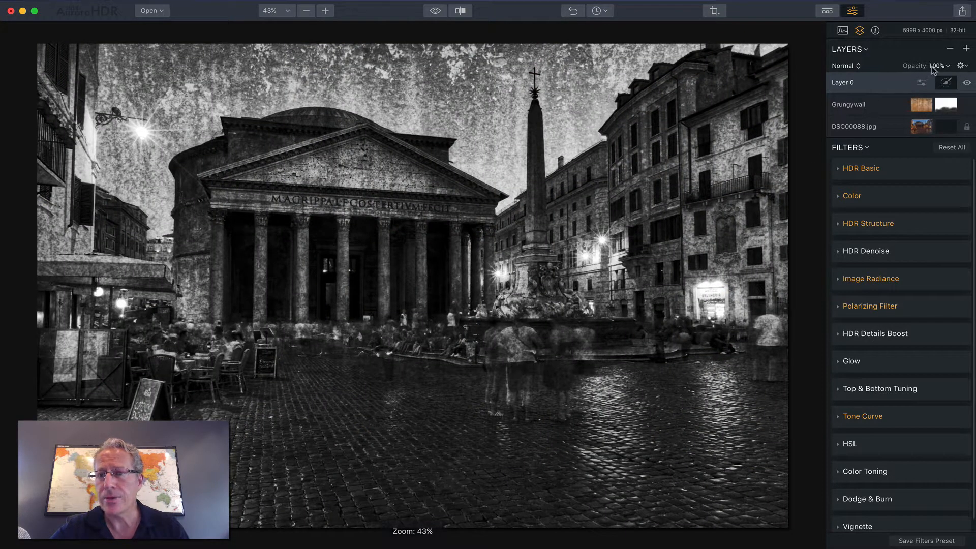
Step: Lower the adjustment layer's opacity to 35%
{"action": "left_click", "coordinate": [935, 66]}
{"action": "left_click_drag", "start_coordinate": [954, 79], "coordinate": [927, 81]}
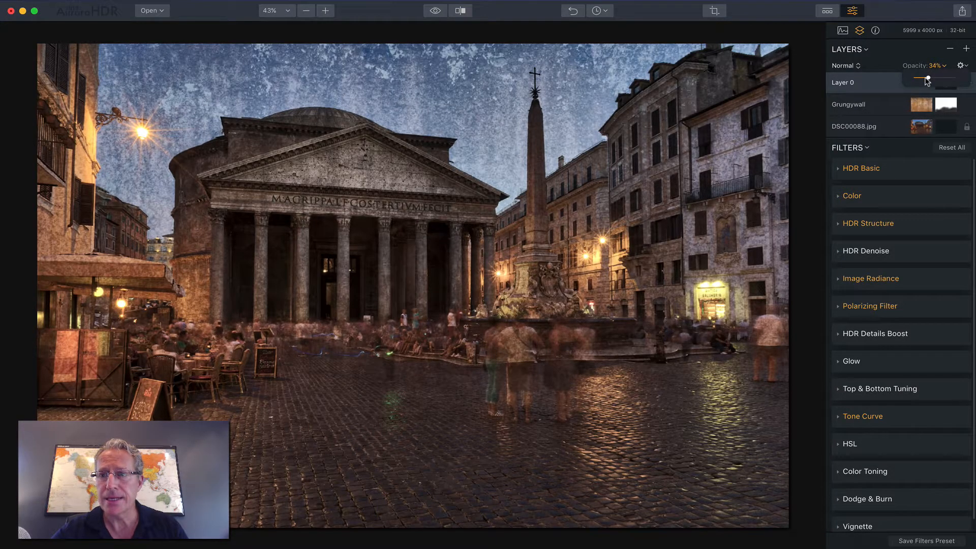
{"action": "left_click", "coordinate": [882, 66]}
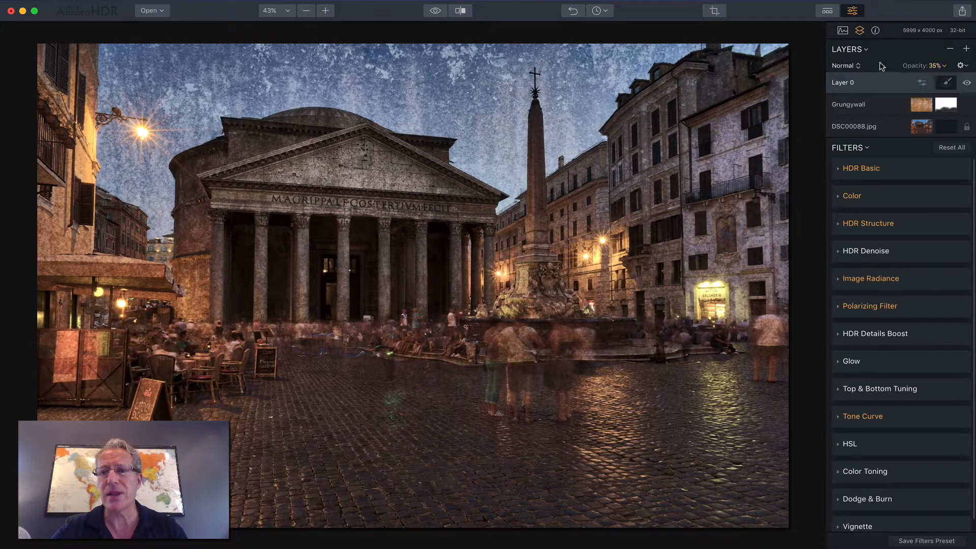
Step: Set the adjustment layer's Saturation to -49 and its white balance Temperature to -27
{"action": "left_click", "coordinate": [895, 199]}
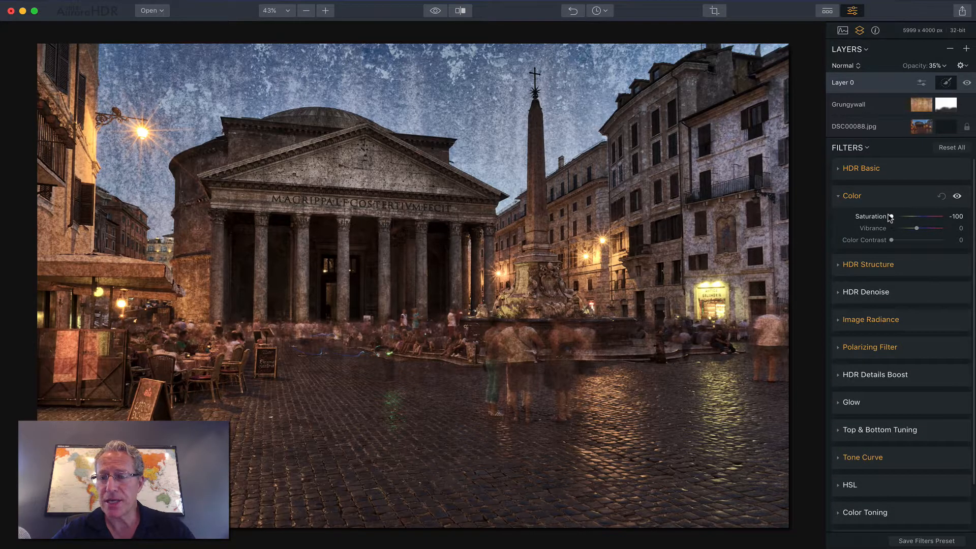
{"action": "left_click_drag", "start_coordinate": [897, 214], "coordinate": [907, 212]}
{"action": "left_click", "coordinate": [861, 168]}
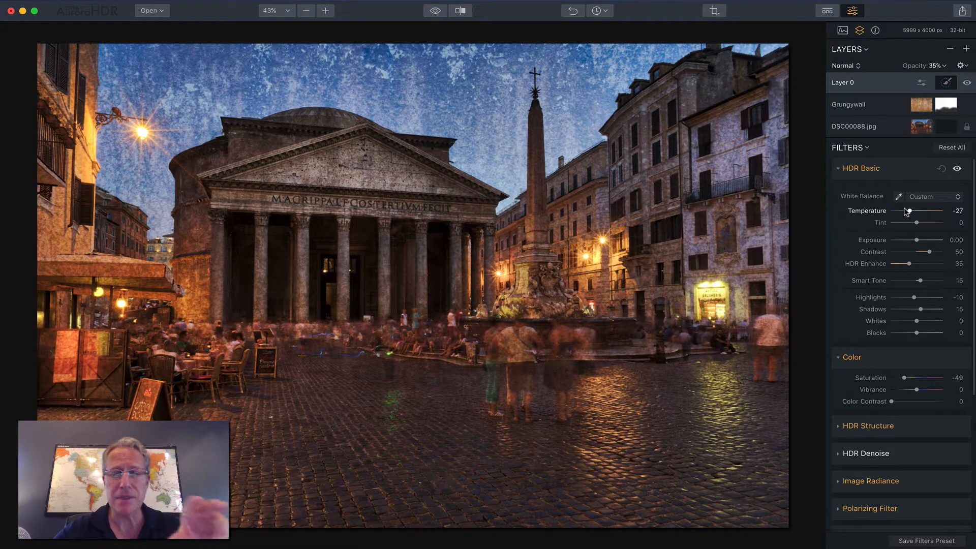
Step: Tune the image's top to Exposure -31, Contrast 29, Vibrance 27, Warmth -24 and its bottom to Exposure 22, Contrast 20, Vibrance 26, Warmth -32
{"action": "scroll", "coordinate": [911, 294], "scroll_direction": "down", "scroll_amount": 8}
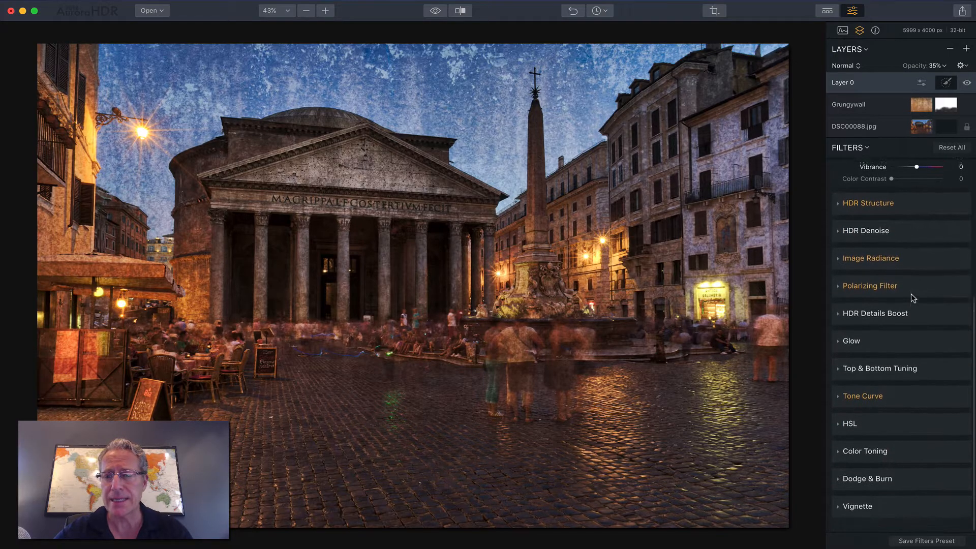
{"action": "left_click", "coordinate": [905, 380]}
{"action": "scroll", "coordinate": [907, 376], "scroll_direction": "down", "scroll_amount": 4}
{"action": "left_click_drag", "start_coordinate": [917, 348], "coordinate": [909, 382]}
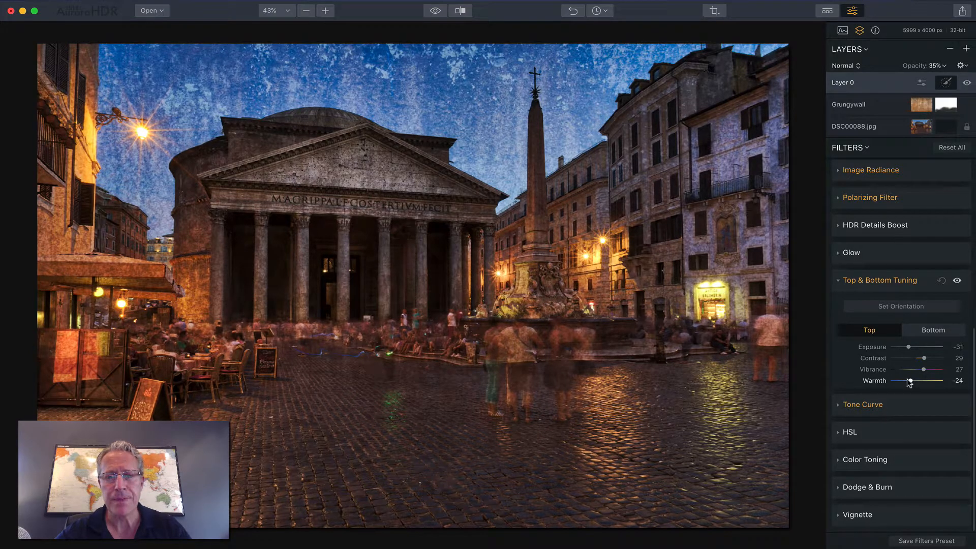
{"action": "left_click", "coordinate": [936, 330]}
{"action": "left_click_drag", "start_coordinate": [917, 348], "coordinate": [906, 383]}
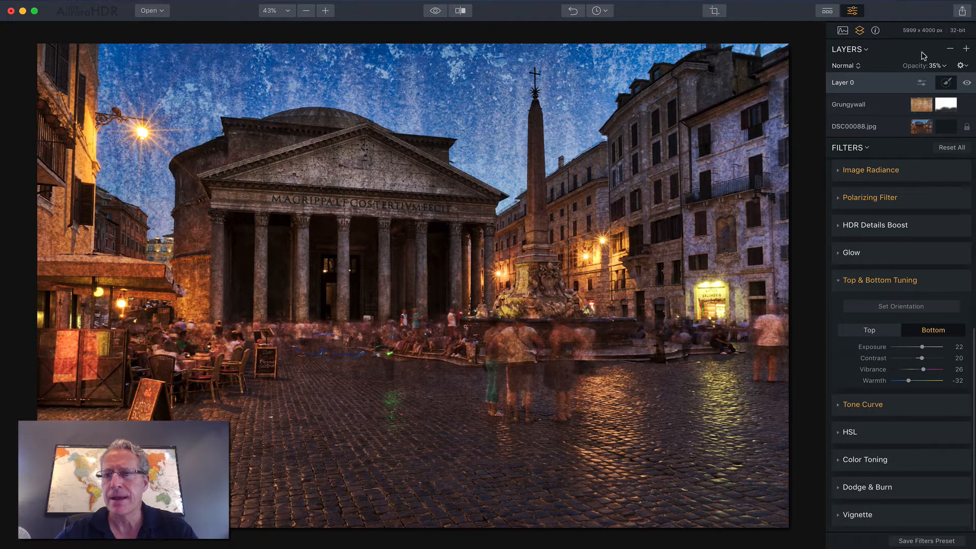
Step: Reduce the adjustment layer's opacity to 30%
{"action": "left_click", "coordinate": [932, 66]}
{"action": "mouse_move", "coordinate": [928, 78]}
{"action": "left_mouse_down"}
{"action": "mouse_move", "coordinate": [942, 79]}
{"action": "mouse_move", "coordinate": [925, 80]}
{"action": "left_mouse_up"}
{"action": "left_click", "coordinate": [886, 65]}
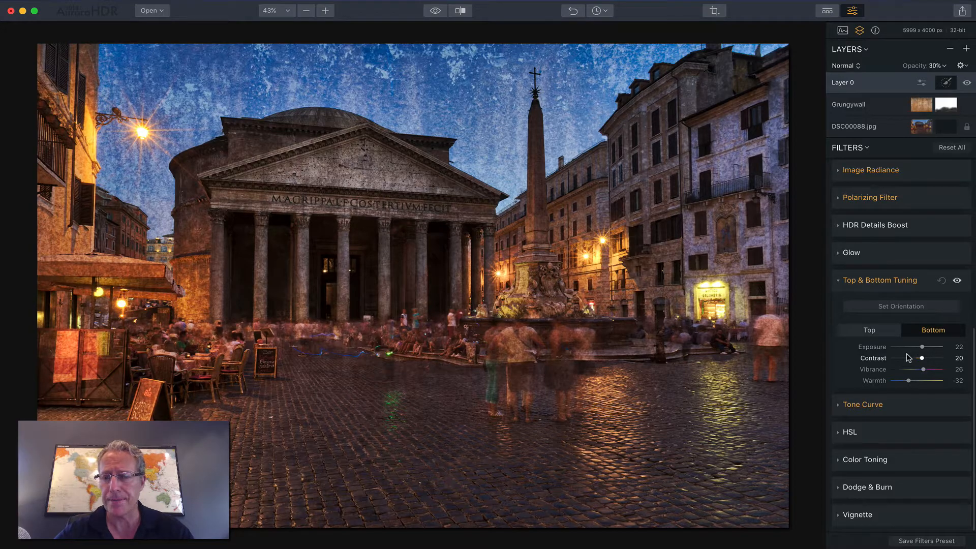
Step: Set the bottom Exposure to -33, lower the bottom Warmth slightly, and compare the image with Top & Bottom Tuning off and on
{"action": "left_click_drag", "start_coordinate": [917, 346], "coordinate": [905, 348]}
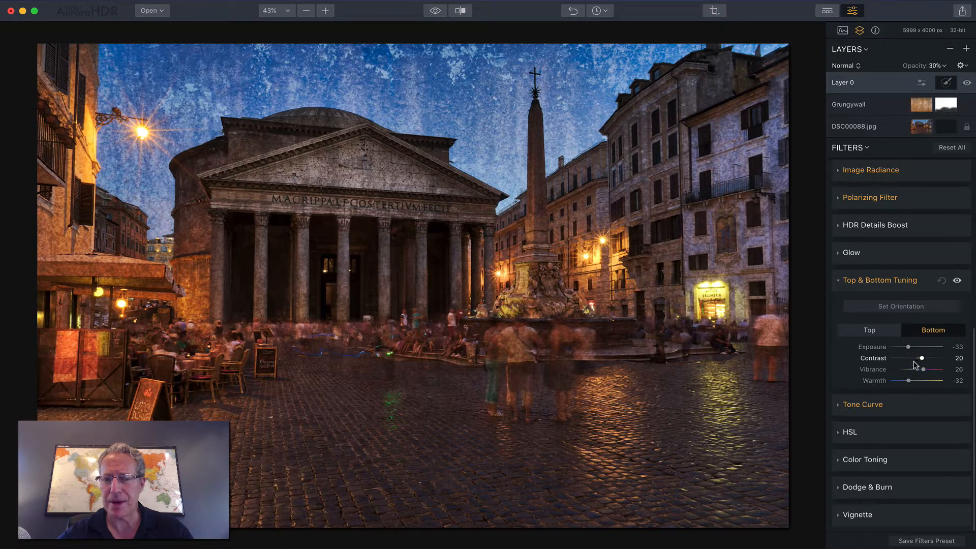
{"action": "left_click_drag", "start_coordinate": [909, 381], "coordinate": [904, 381]}
{"action": "left_click", "coordinate": [923, 289]}
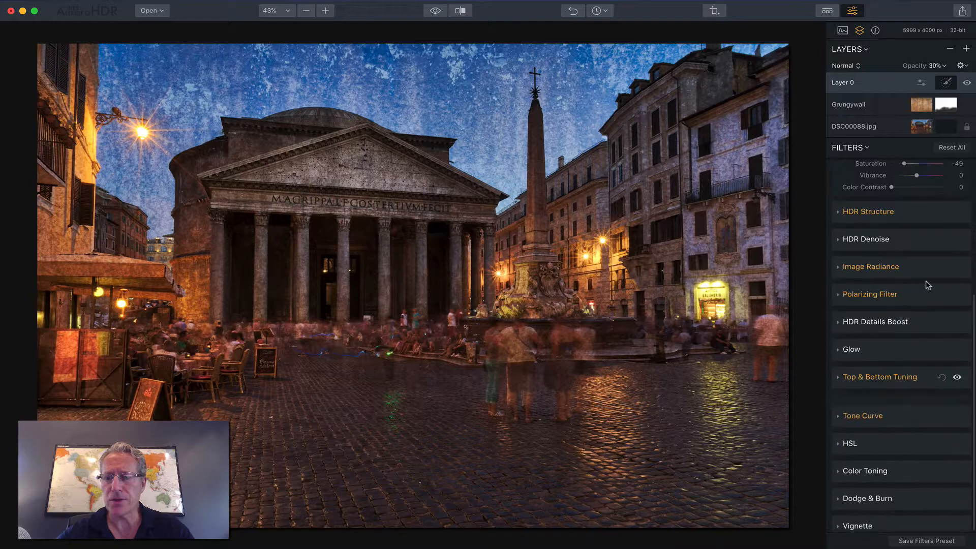
{"action": "left_click", "coordinate": [957, 378]}
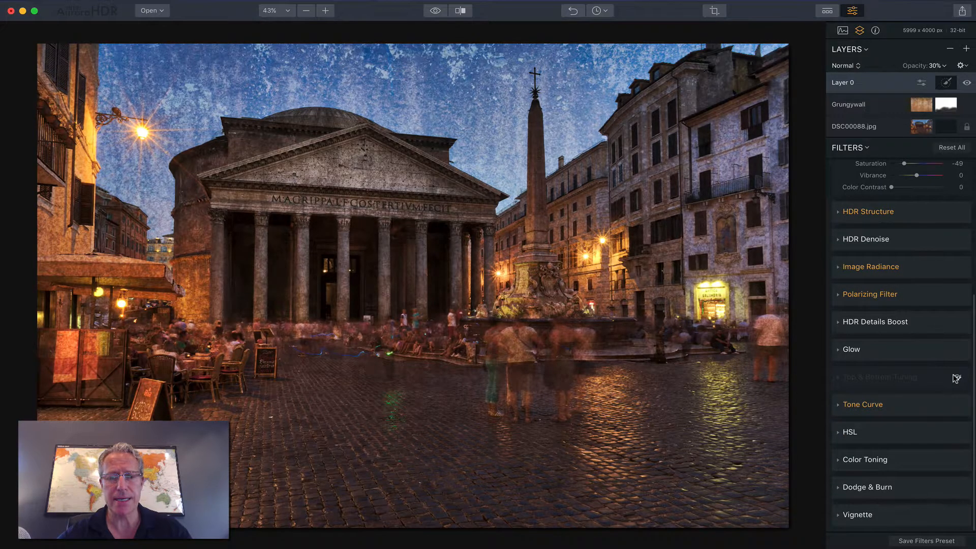
{"action": "left_click", "coordinate": [957, 378]}
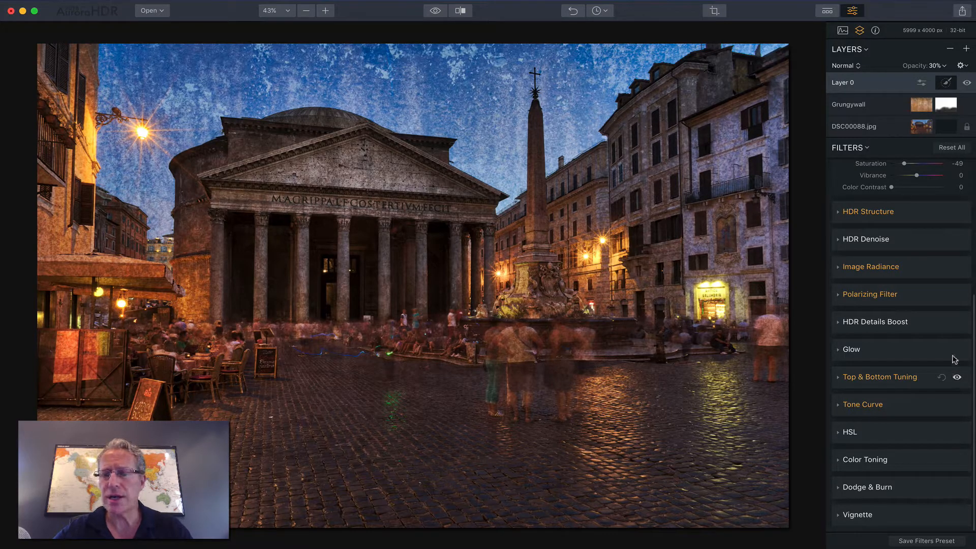
Step: Collapse the settings of the Color and HDR Basic filters
{"action": "scroll", "coordinate": [938, 285], "scroll_direction": "up", "scroll_amount": 3}
{"action": "scroll", "coordinate": [935, 290], "scroll_direction": "up", "scroll_amount": 2}
{"action": "left_click", "coordinate": [927, 282]}
{"action": "scroll", "coordinate": [926, 285], "scroll_direction": "up", "scroll_amount": 2}
{"action": "scroll", "coordinate": [927, 285], "scroll_direction": "up", "scroll_amount": 1}
{"action": "left_click", "coordinate": [909, 167]}
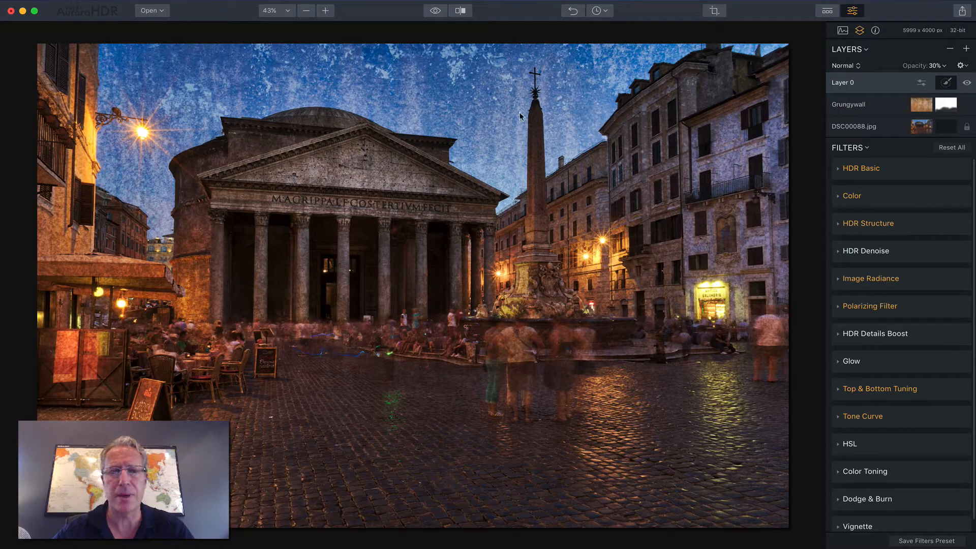
Step: Compare the original and edited photo in the split before/after view, and return to the normal view
{"action": "left_click", "coordinate": [460, 11]}
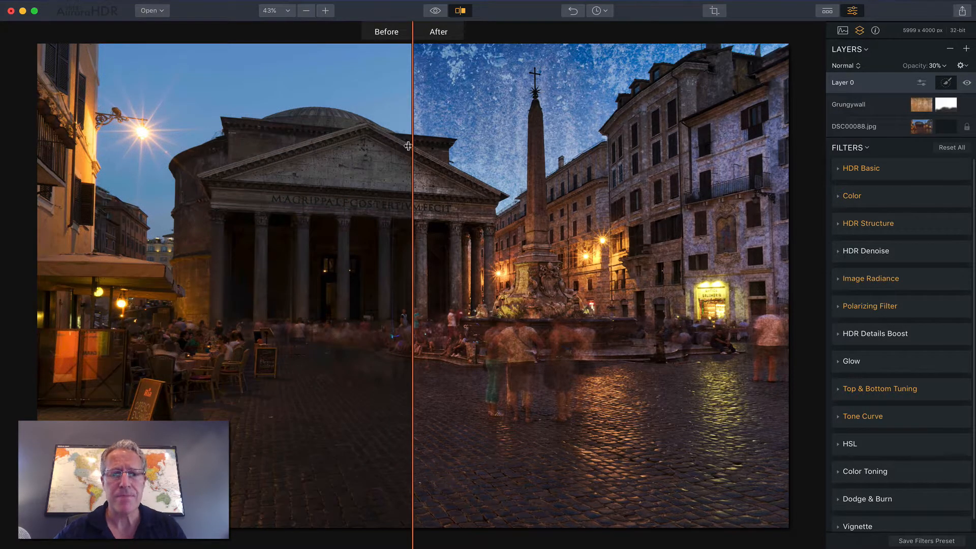
{"action": "left_click_drag", "start_coordinate": [427, 148], "coordinate": [283, 117]}
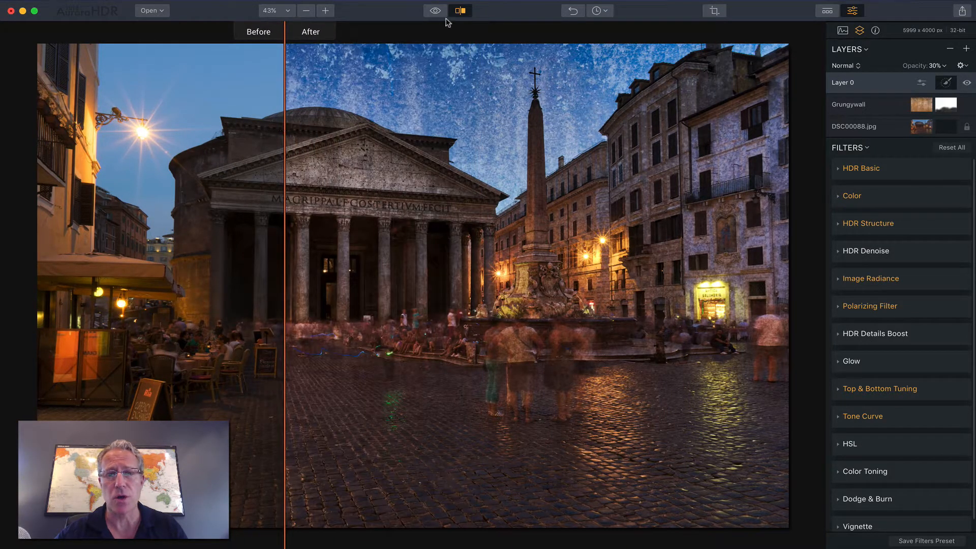
{"action": "left_click", "coordinate": [460, 12]}
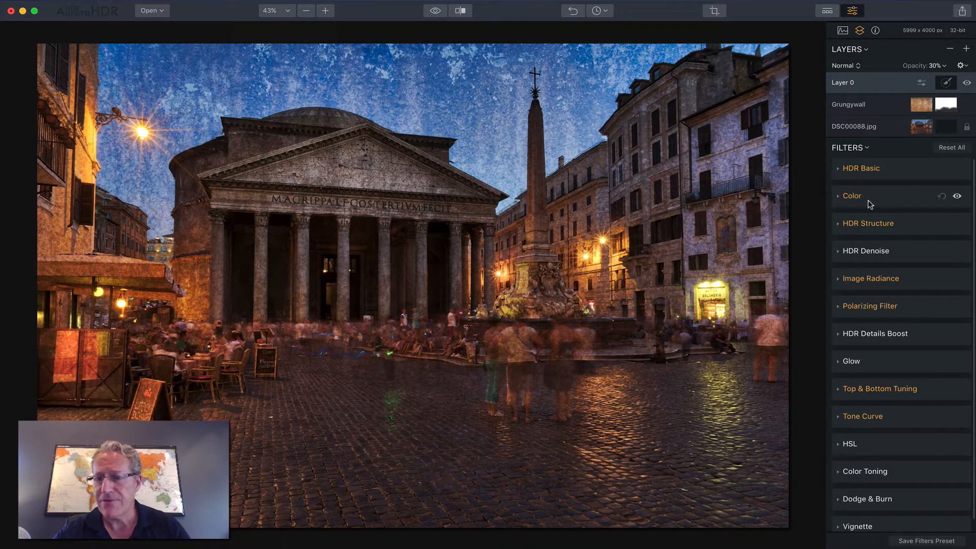
Step: Set the Blue saturation in the HSL filter to 76 and collapse the filter's settings
{"action": "scroll", "coordinate": [900, 345], "scroll_direction": "down", "scroll_amount": 1}
{"action": "left_click", "coordinate": [886, 432]}
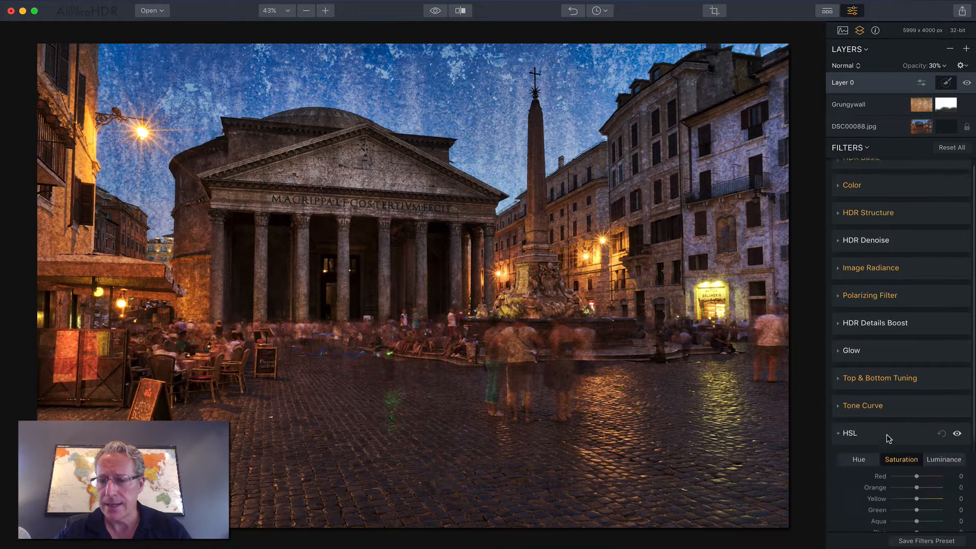
{"action": "scroll", "coordinate": [910, 417], "scroll_direction": "down", "scroll_amount": 3}
{"action": "left_click", "coordinate": [937, 401]}
{"action": "mouse_move", "coordinate": [917, 473]}
{"action": "left_mouse_down"}
{"action": "mouse_move", "coordinate": [902, 474]}
{"action": "mouse_move", "coordinate": [936, 475]}
{"action": "left_mouse_up"}
{"action": "left_click", "coordinate": [902, 401]}
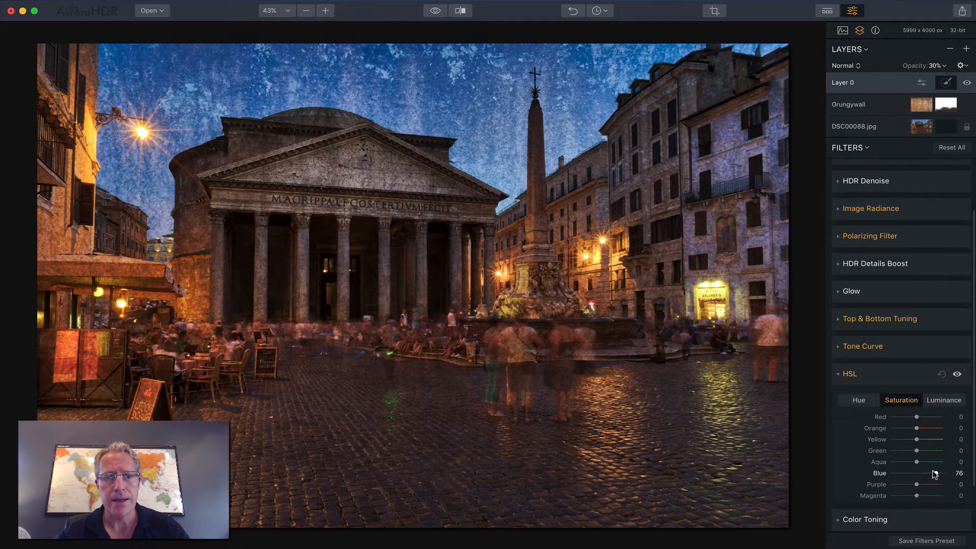
{"action": "left_click", "coordinate": [895, 377]}
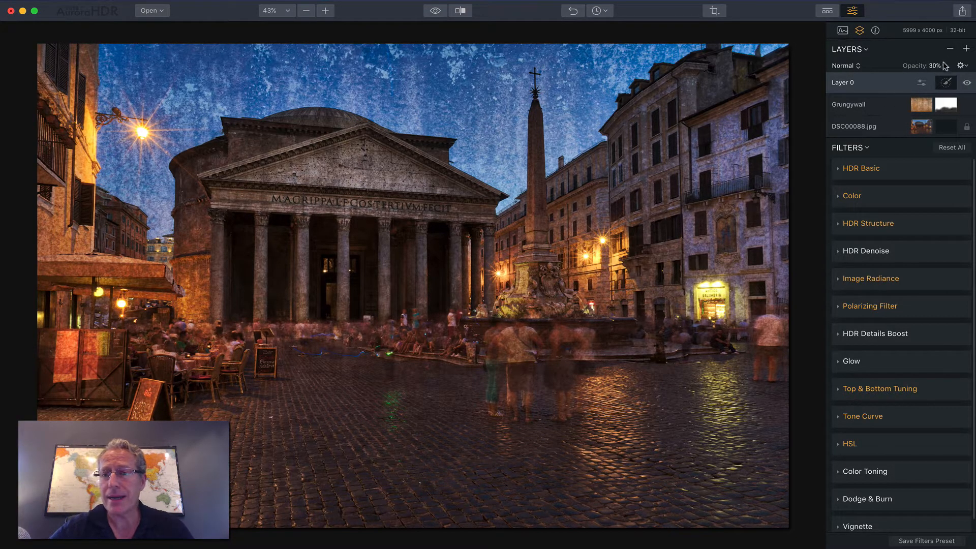
Step: Add a new adjustment layer above Layer 0 and apply the Scenic Vista preset to it with an amount of 56
{"action": "left_click", "coordinate": [966, 52]}
{"action": "left_click", "coordinate": [923, 59]}
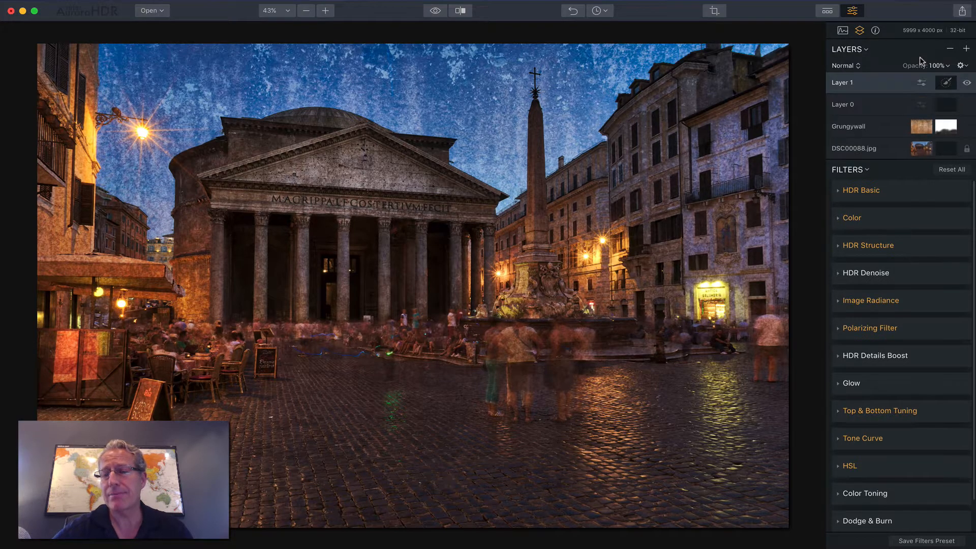
{"action": "left_click", "coordinate": [827, 10]}
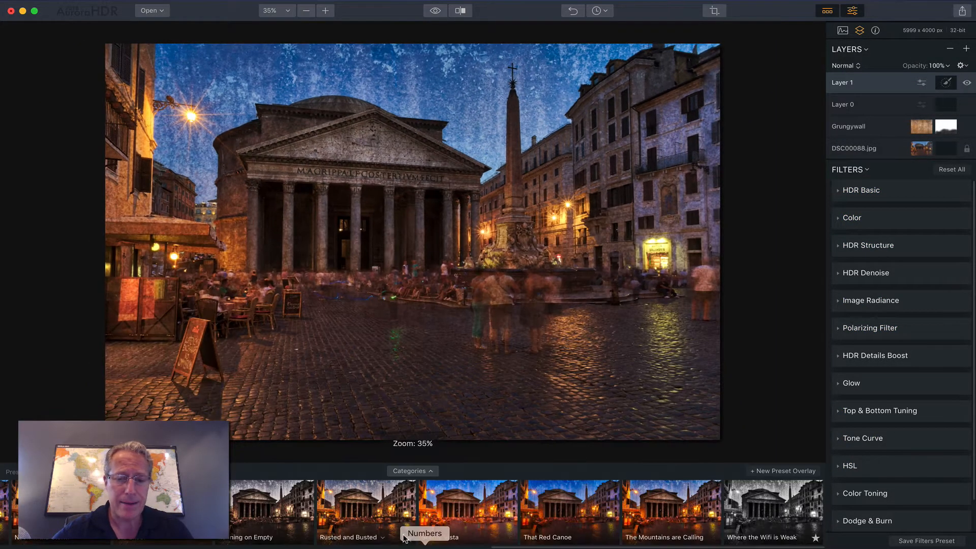
{"action": "left_click", "coordinate": [446, 519]}
{"action": "left_click_drag", "start_coordinate": [489, 514], "coordinate": [471, 515]}
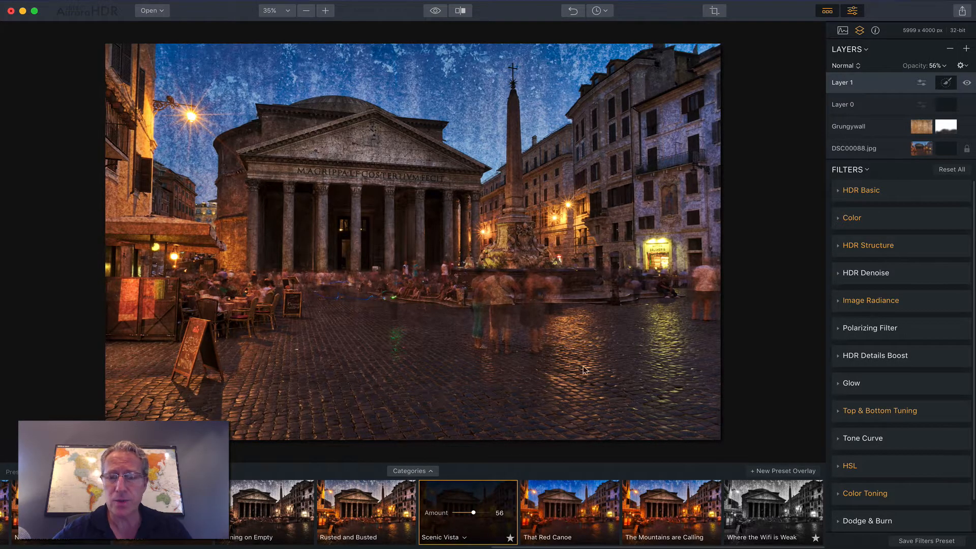
{"action": "left_click", "coordinate": [828, 10]}
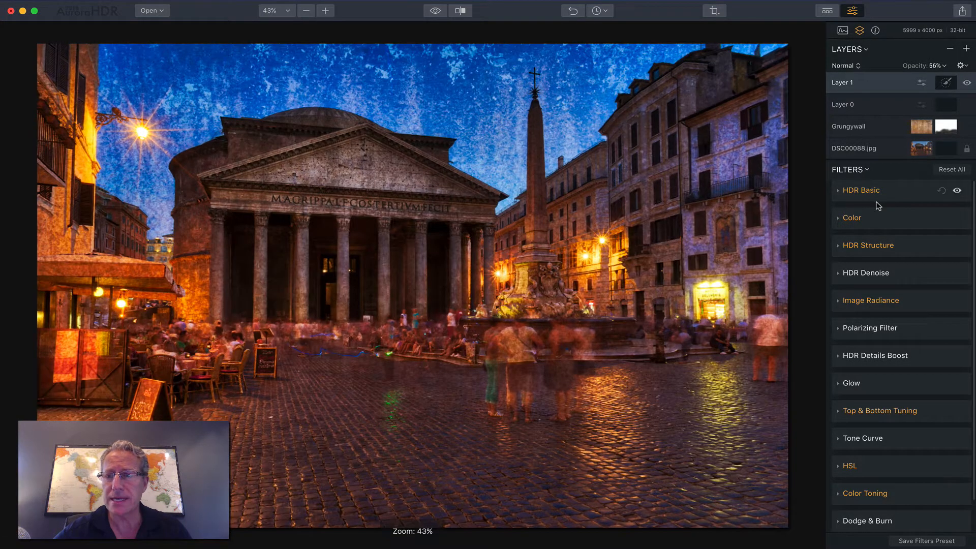
Step: Reduce Layer 1's opacity to 31% and compare the image with the layer hidden and shown
{"action": "left_click", "coordinate": [934, 66]}
{"action": "left_click_drag", "start_coordinate": [938, 78], "coordinate": [927, 79]}
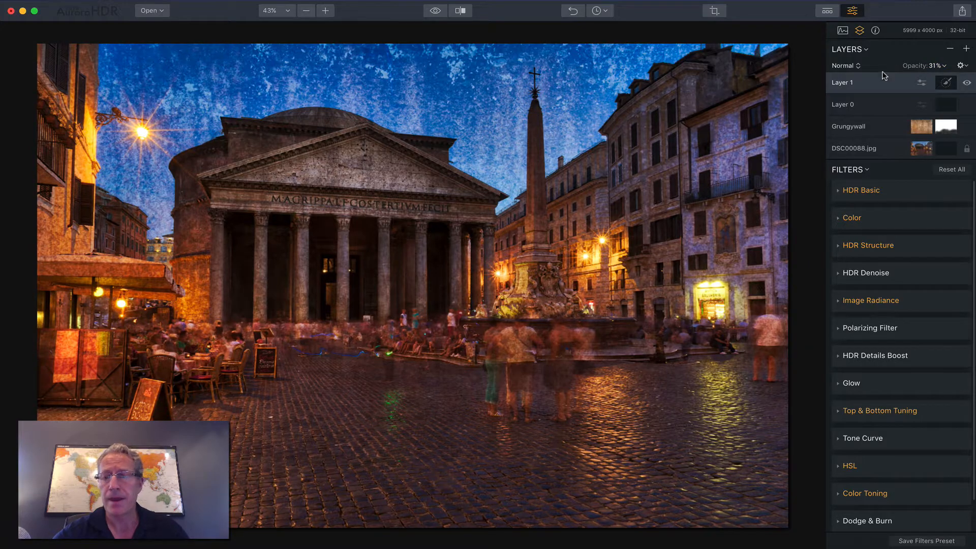
{"action": "left_click", "coordinate": [966, 83]}
{"action": "left_click", "coordinate": [966, 83]}
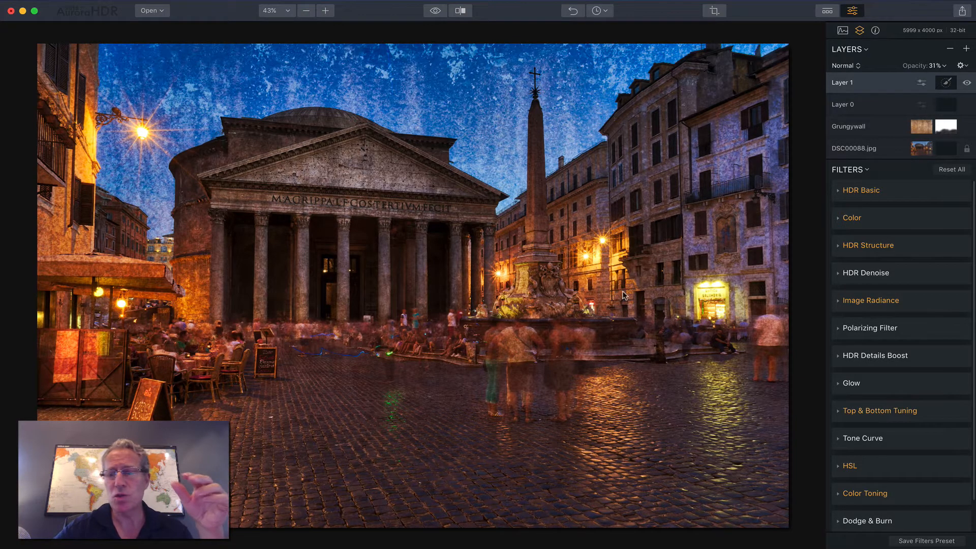
Step: Set the Orange saturation in Layer 1's HSL filter to -38 and collapse the filter's settings
{"action": "scroll", "coordinate": [882, 446], "scroll_direction": "down", "scroll_amount": 1}
{"action": "left_click", "coordinate": [883, 450]}
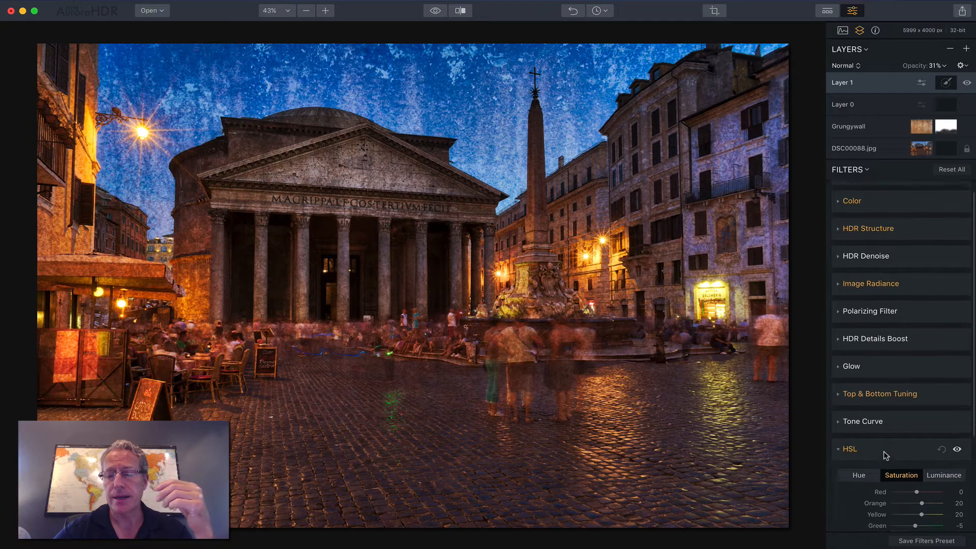
{"action": "scroll", "coordinate": [883, 451], "scroll_direction": "down", "scroll_amount": 3}
{"action": "left_click_drag", "start_coordinate": [921, 436], "coordinate": [907, 436]}
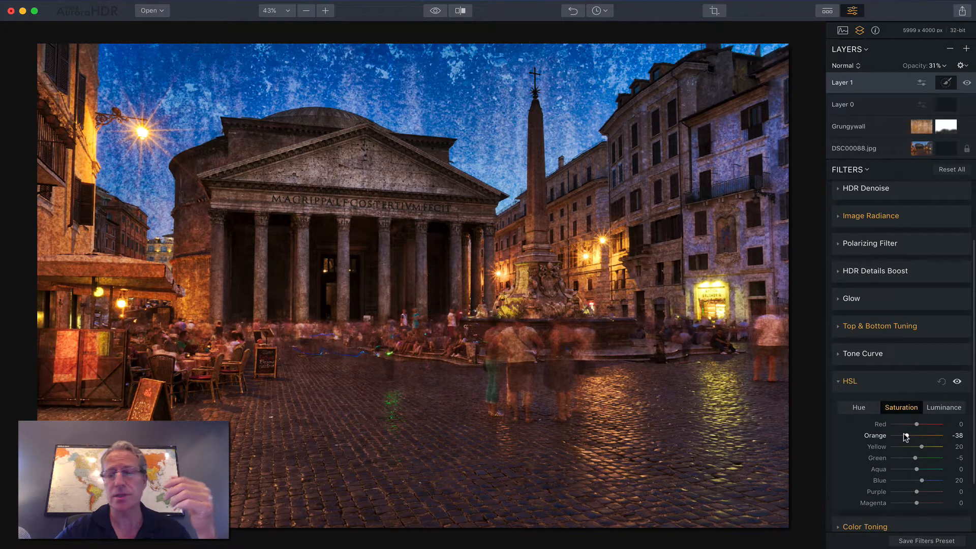
{"action": "left_click", "coordinate": [904, 384]}
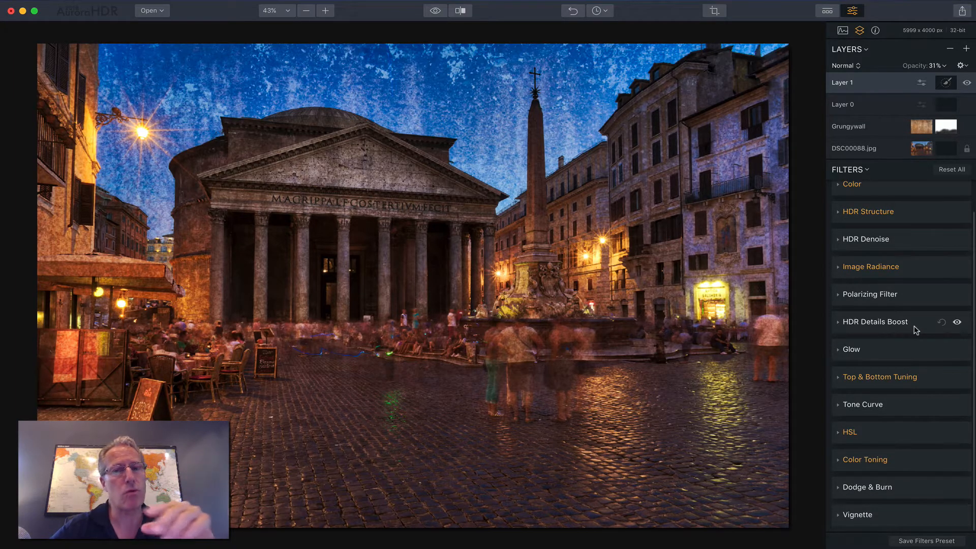